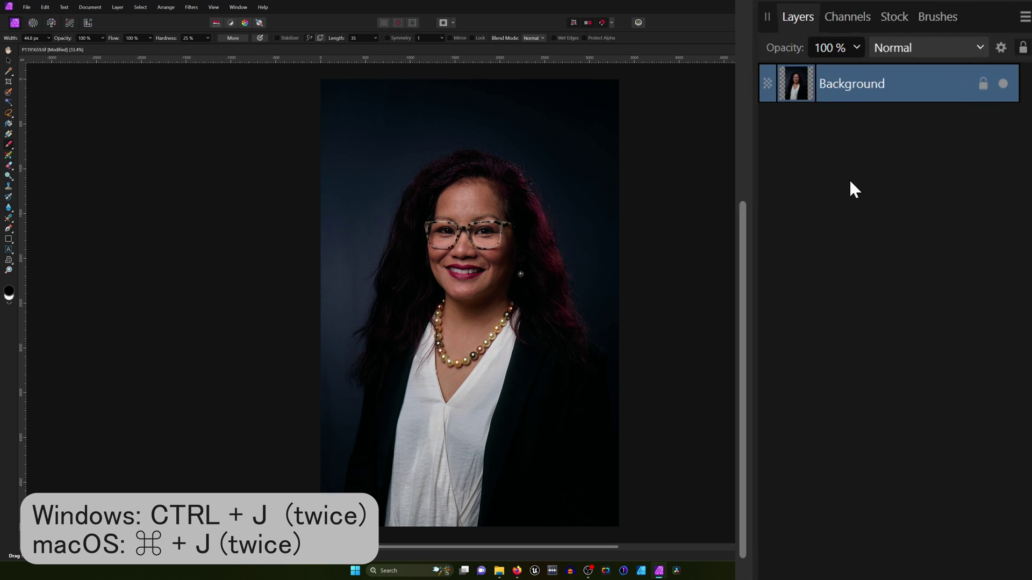
Duplicate the Background layer twice and select both copies in the Layers panel.
key("ctrl+j")
key("ctrl+j")
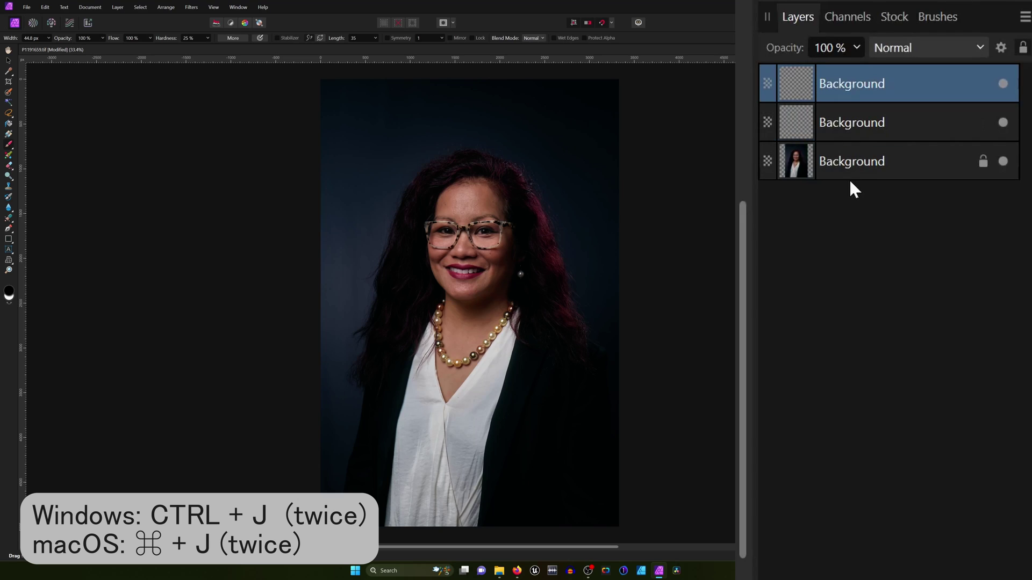
left_click(854, 121, "shift")
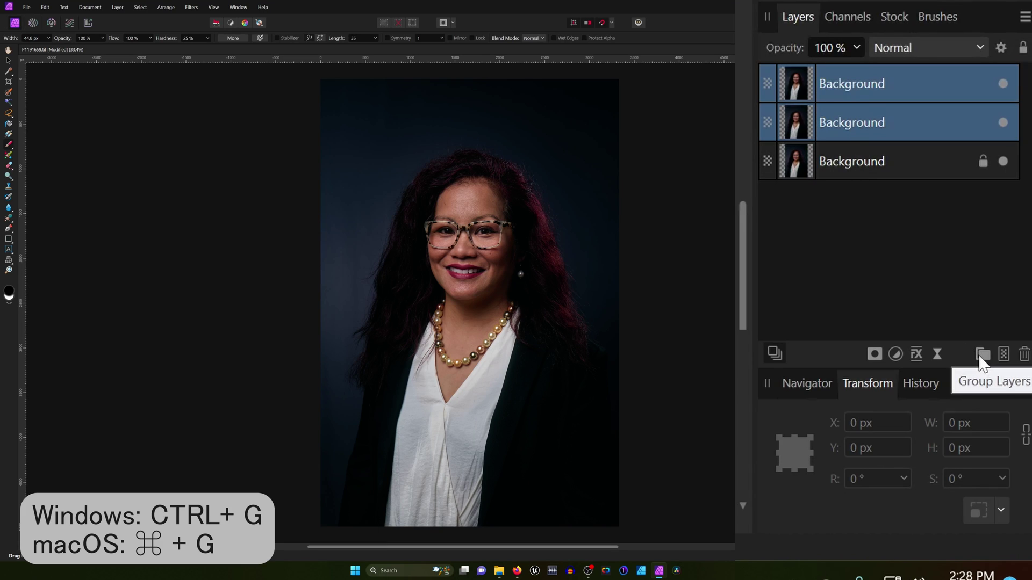
Group the two Background copies and rename the upper copy 'Vivid'.
left_click(981, 356)
left_click(767, 83)
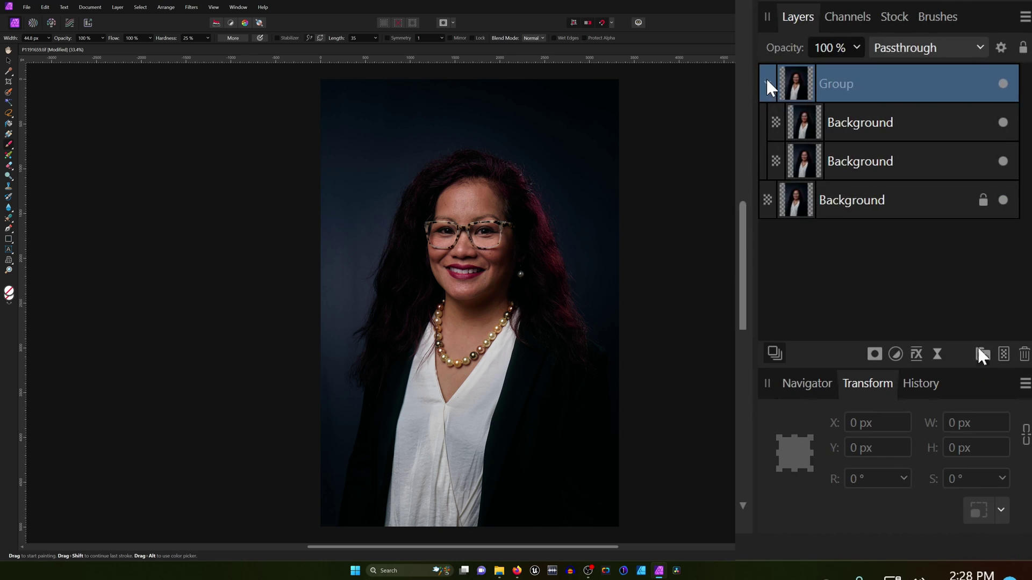
left_click(880, 123)
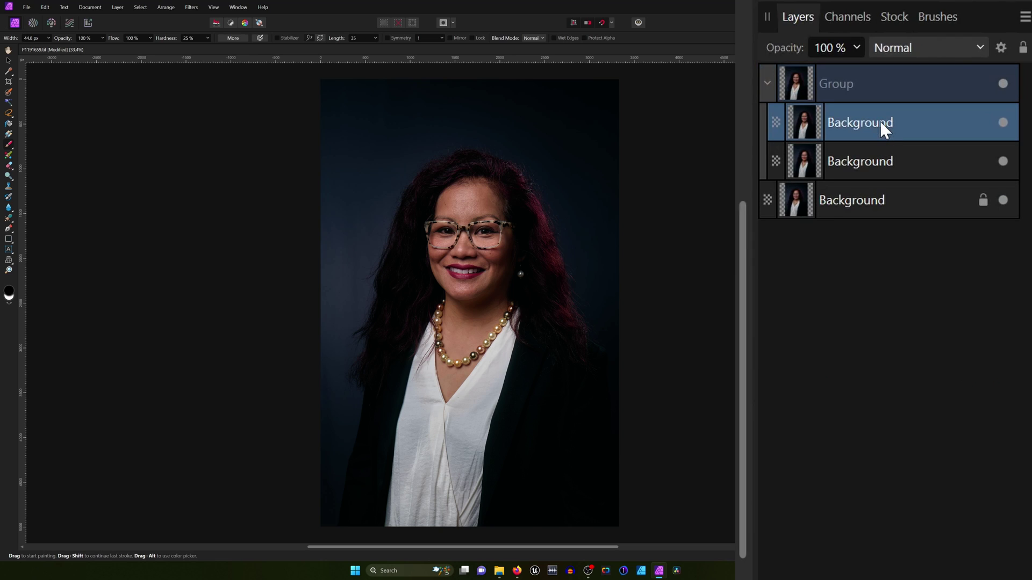
double_click(880, 123)
type("V")
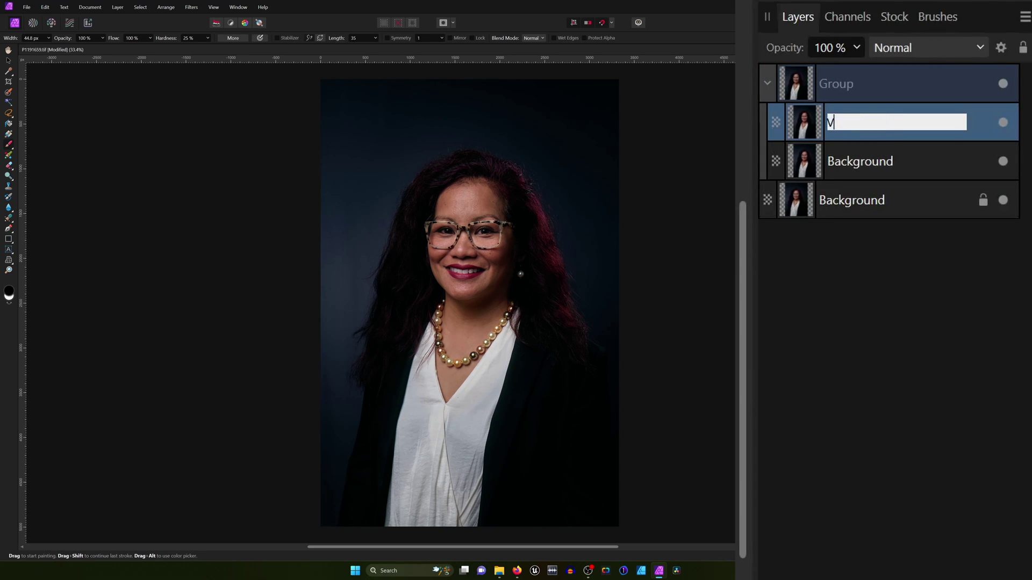
type("ivi")
type("d")
key("Return")
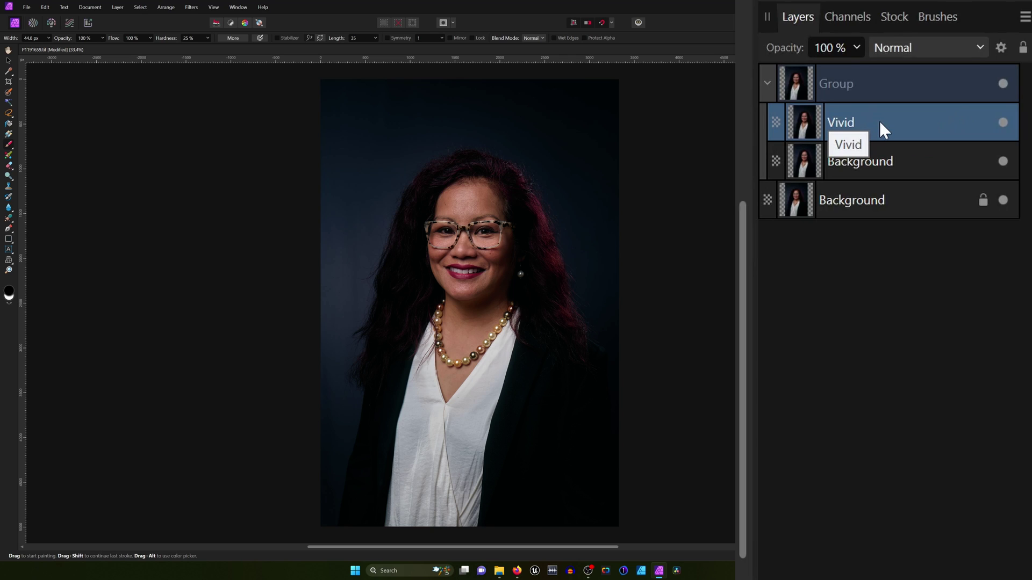
Invert the Vivid layer and set its blend mode to Vivid Light.
key("ctrl+i")
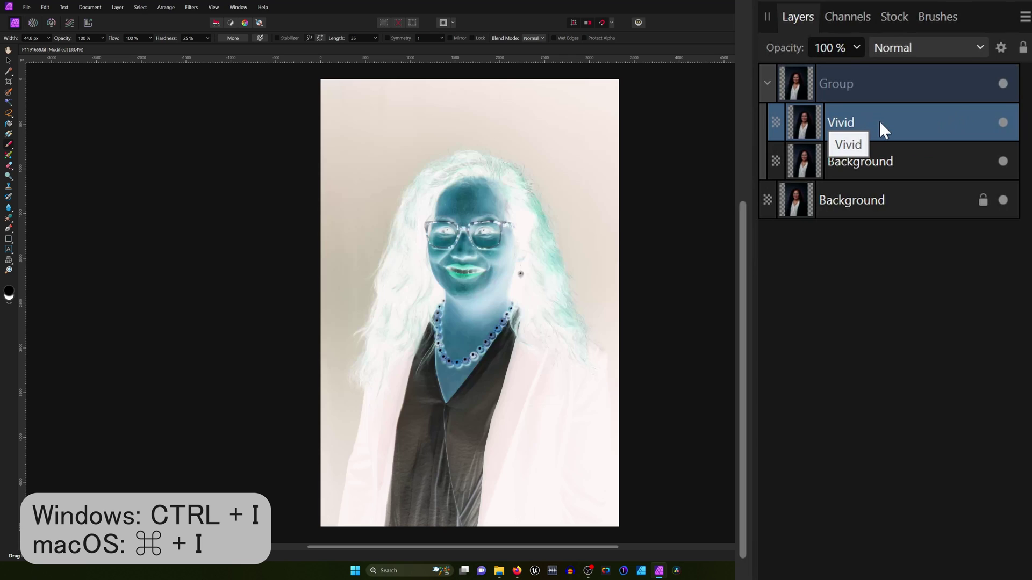
left_click(938, 48)
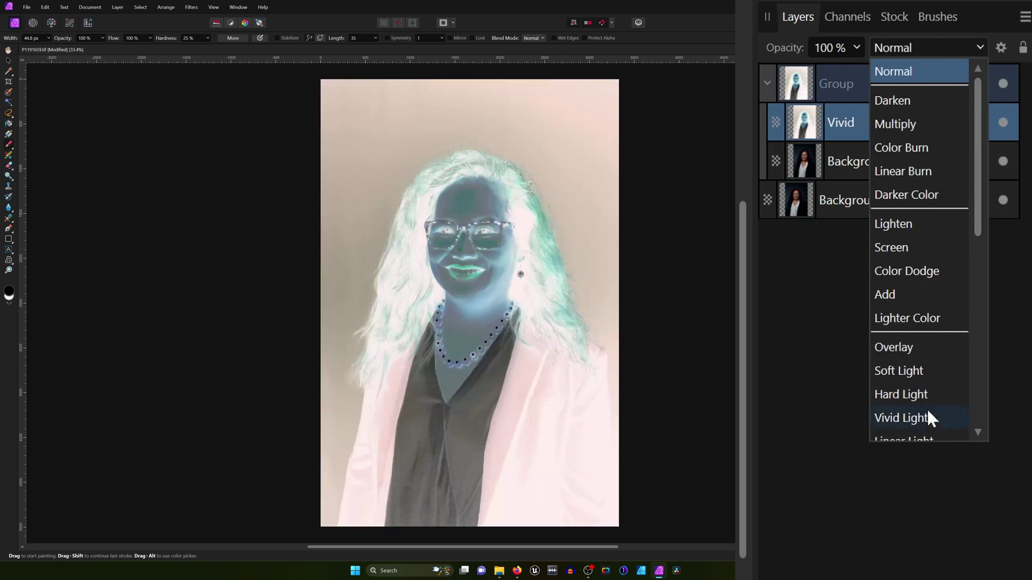
left_click(924, 413)
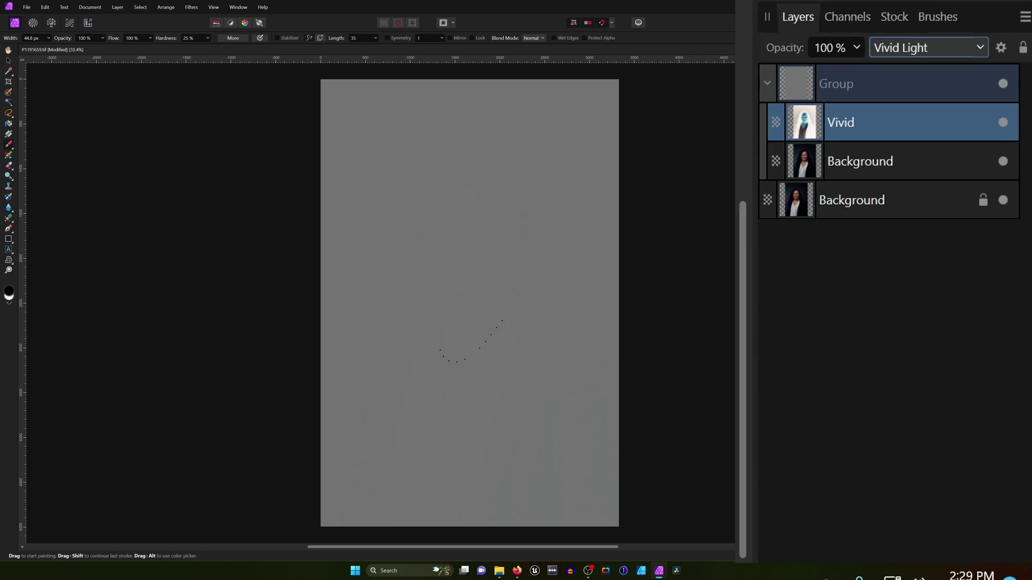
scroll(941, 210, "down", 3)
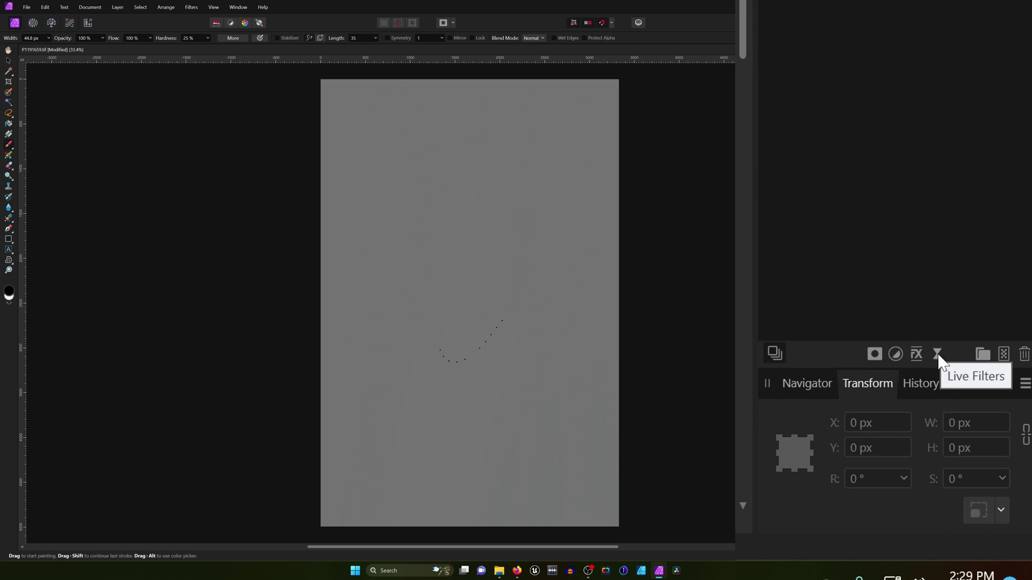
left_click(937, 354)
scroll(937, 354, "up", 3)
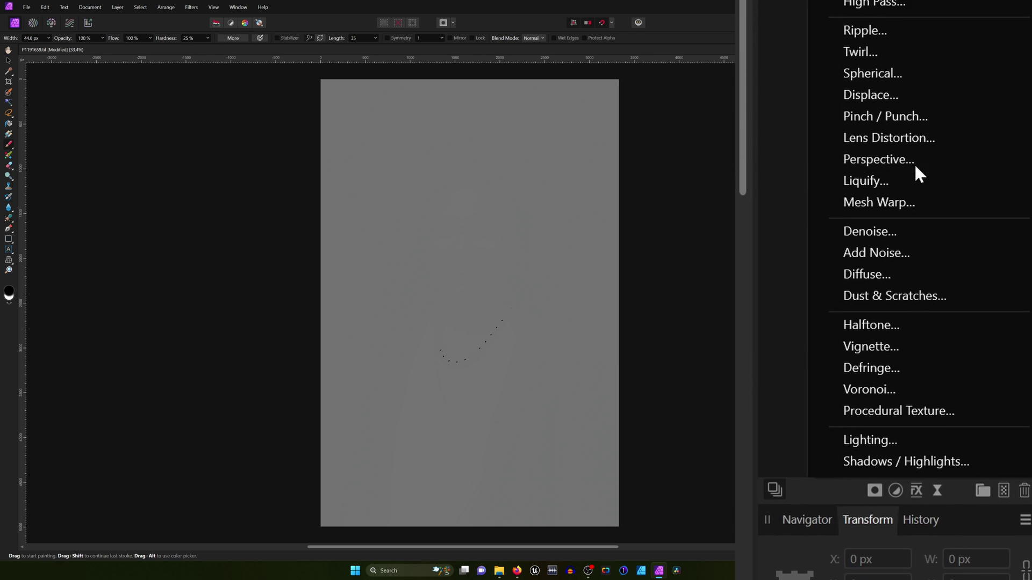
scroll(935, 83, "up", 4)
Add a live High Pass filter to the Vivid layer with a 26.7 px radius.
left_click(934, 131)
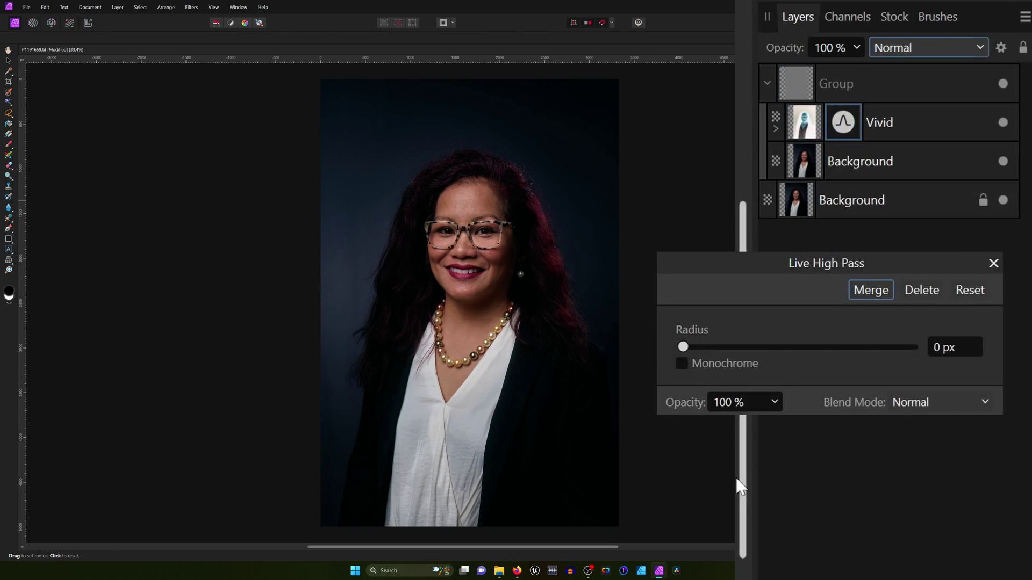
left_click(683, 347)
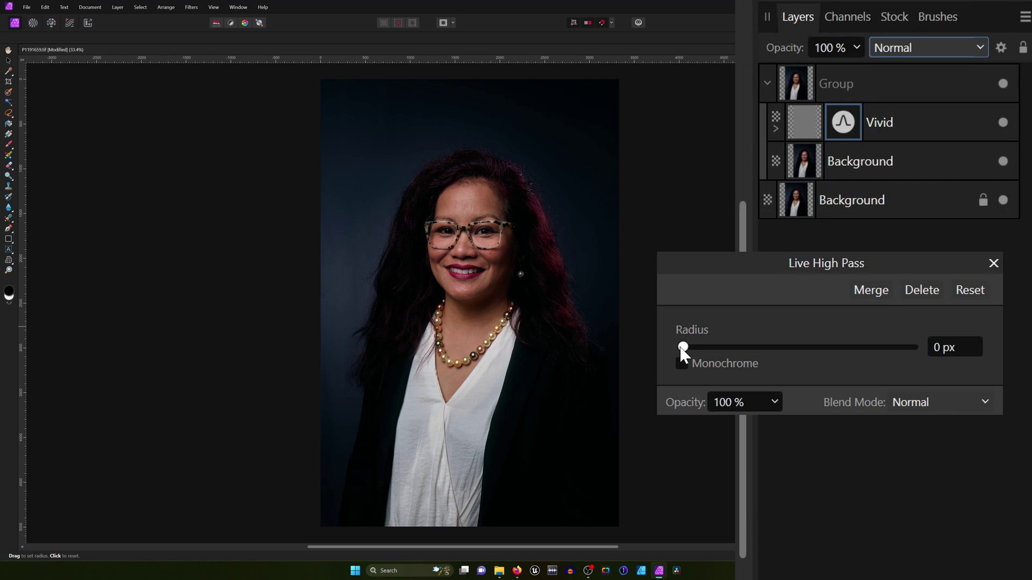
left_click_drag(683, 347, 850, 349)
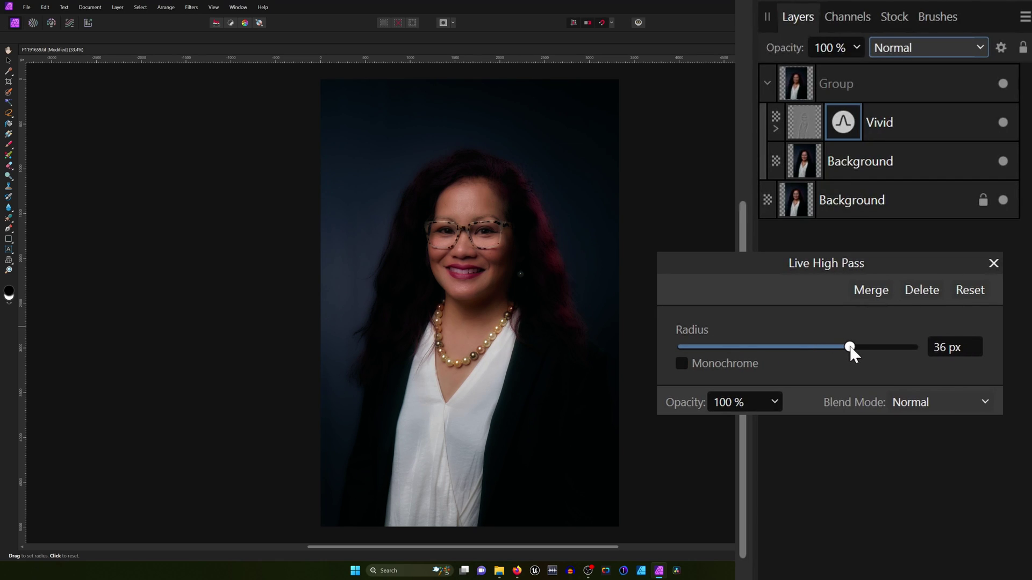
left_click_drag(851, 348, 825, 347)
key("b")
key("ctrl+plus")
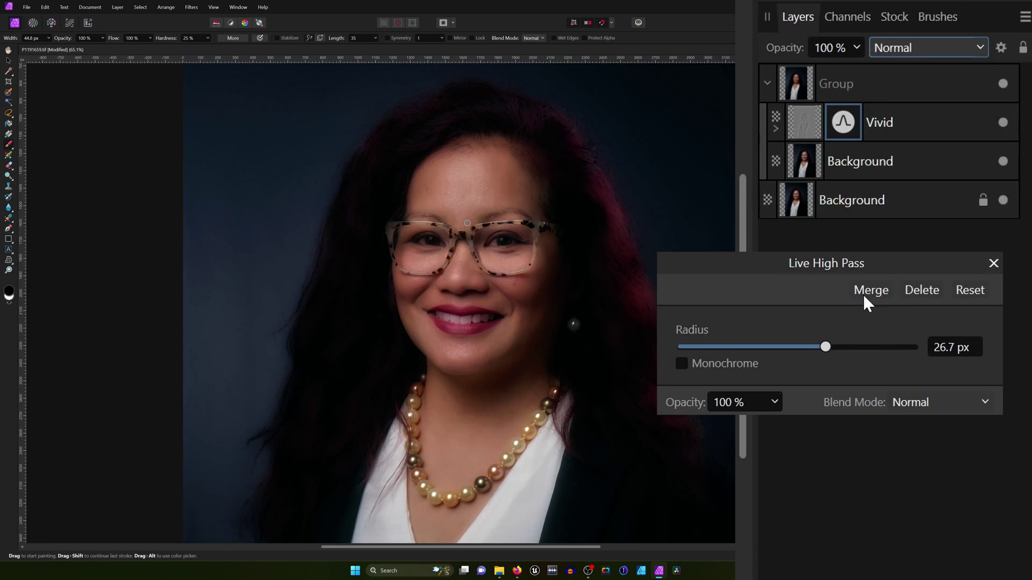
left_click(993, 263)
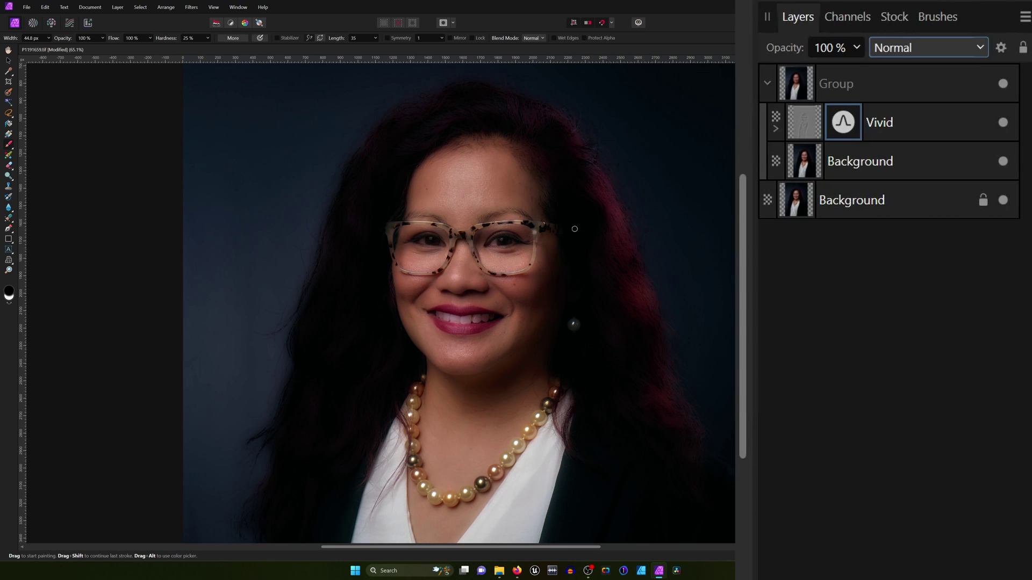
left_click(809, 134)
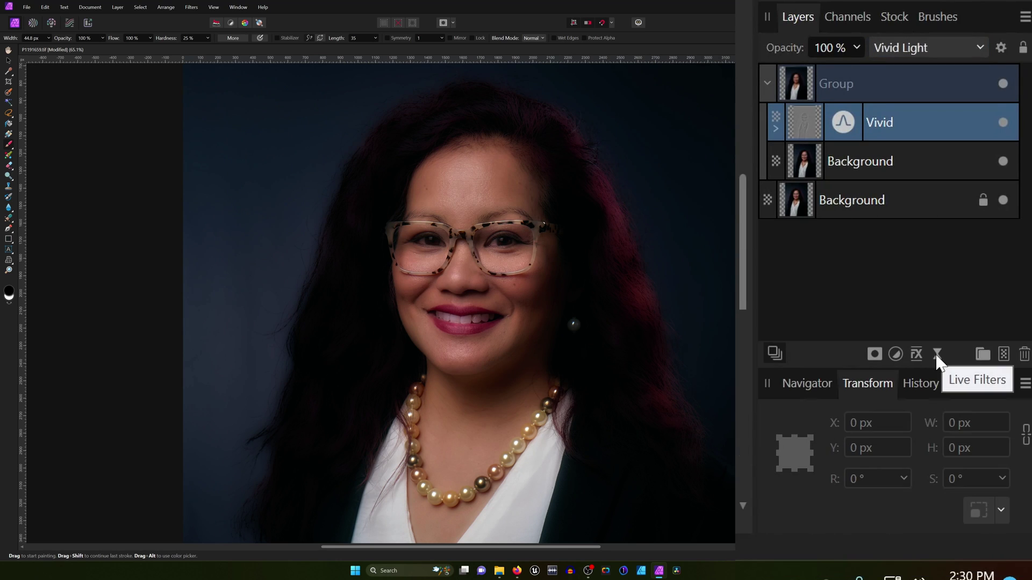
Add a live Gaussian Blur with a 4.6 px radius to the Vivid layer.
left_click(937, 354)
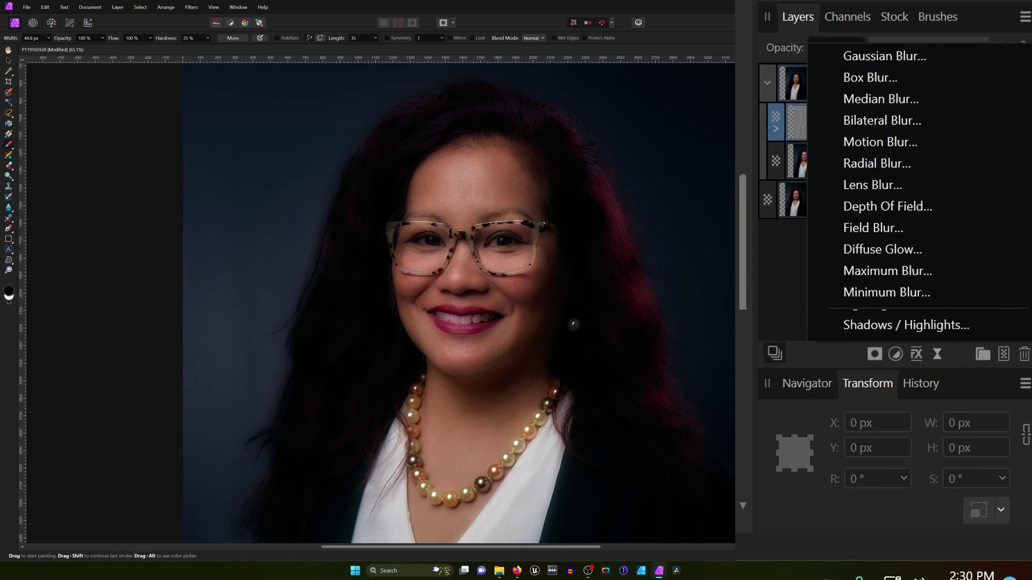
left_click(959, 54)
left_click_drag(699, 362, 769, 367)
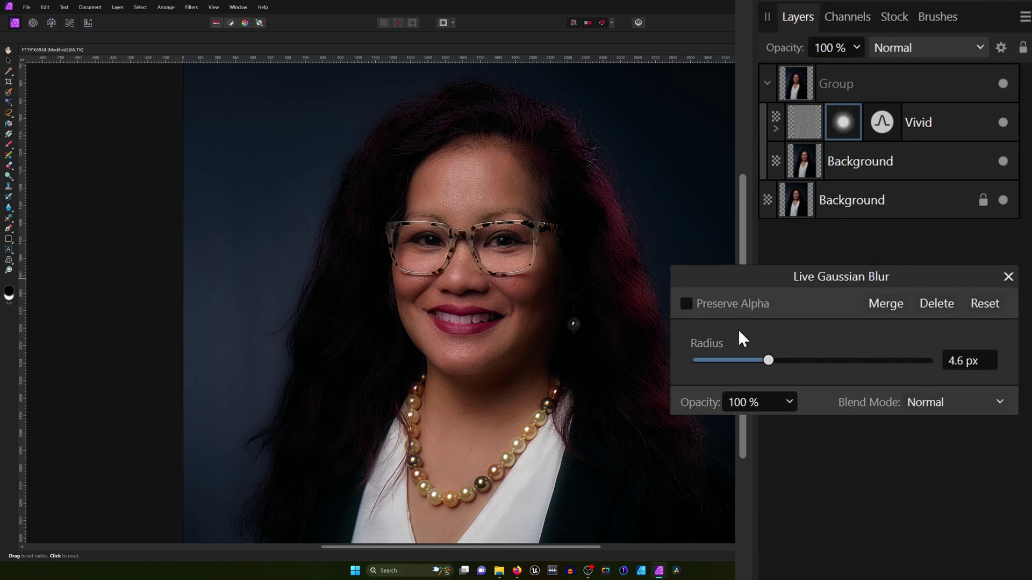
left_click(1009, 276)
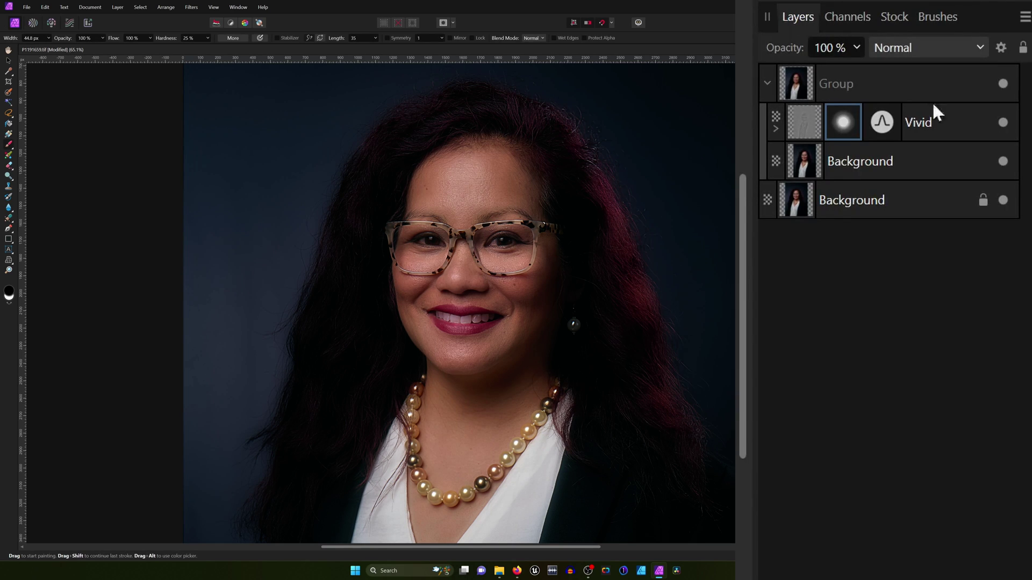
left_click(776, 128)
left_click(909, 186)
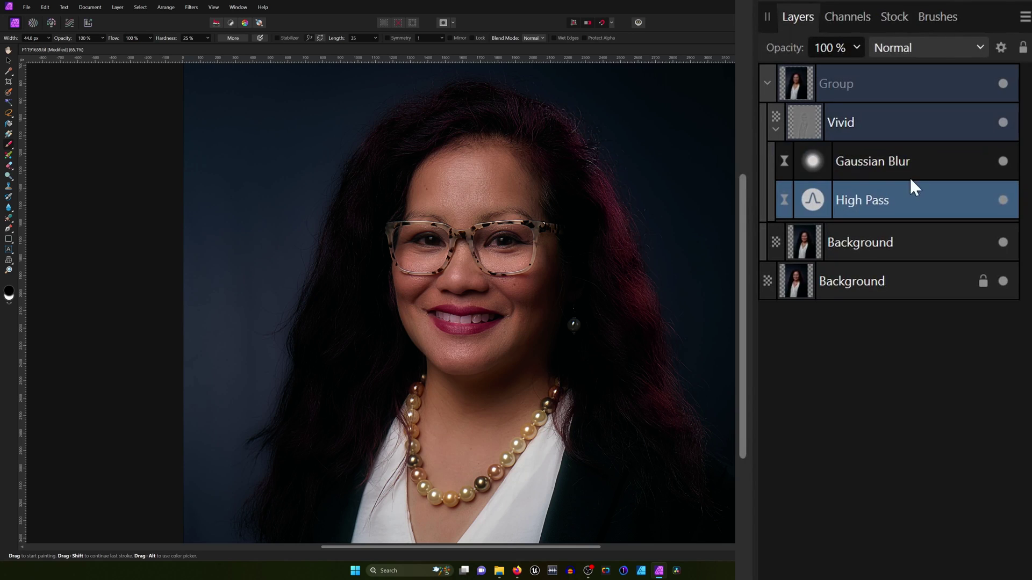
left_click(985, 164)
left_click(1001, 161)
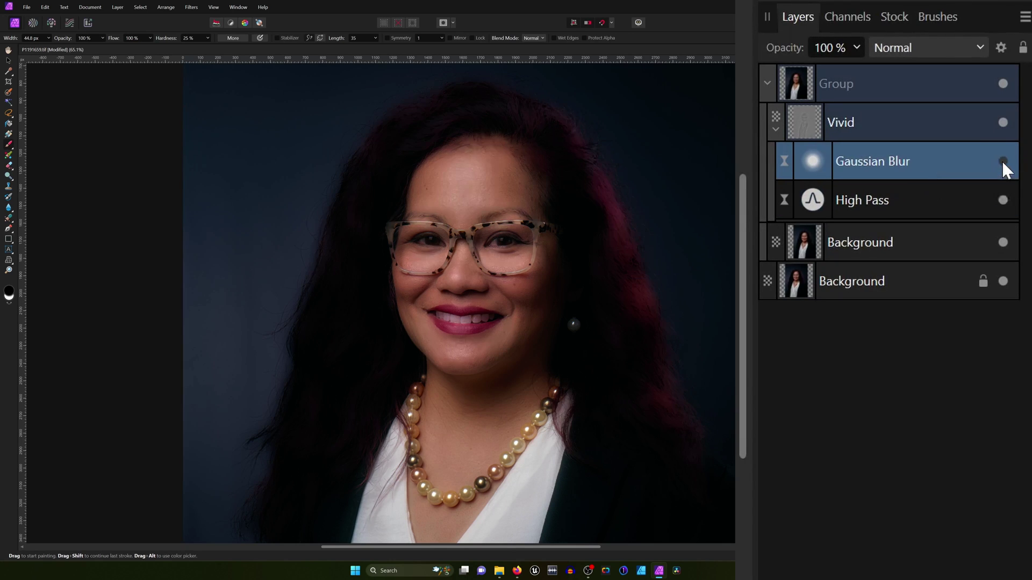
left_click(1003, 201)
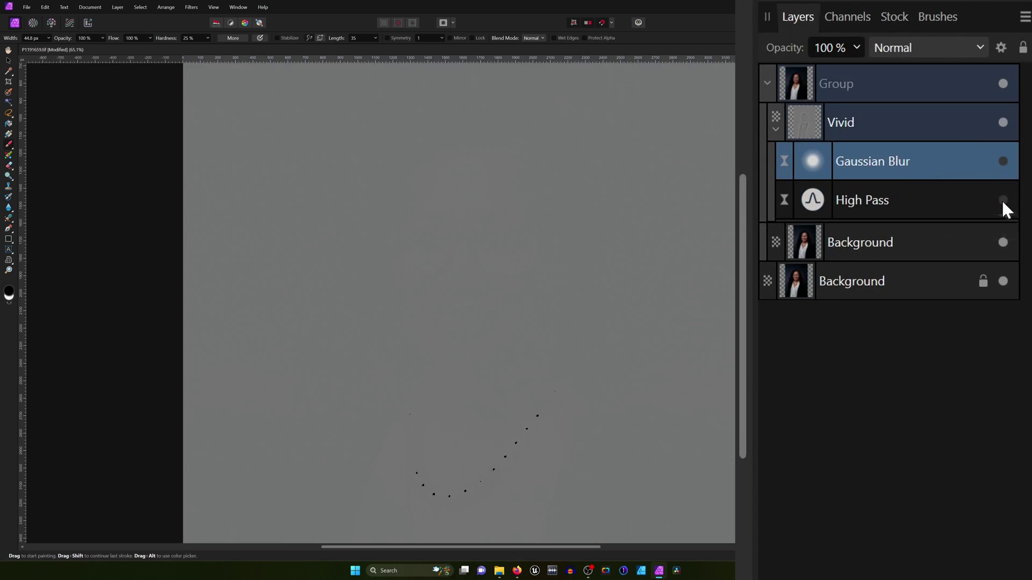
left_click(1003, 201)
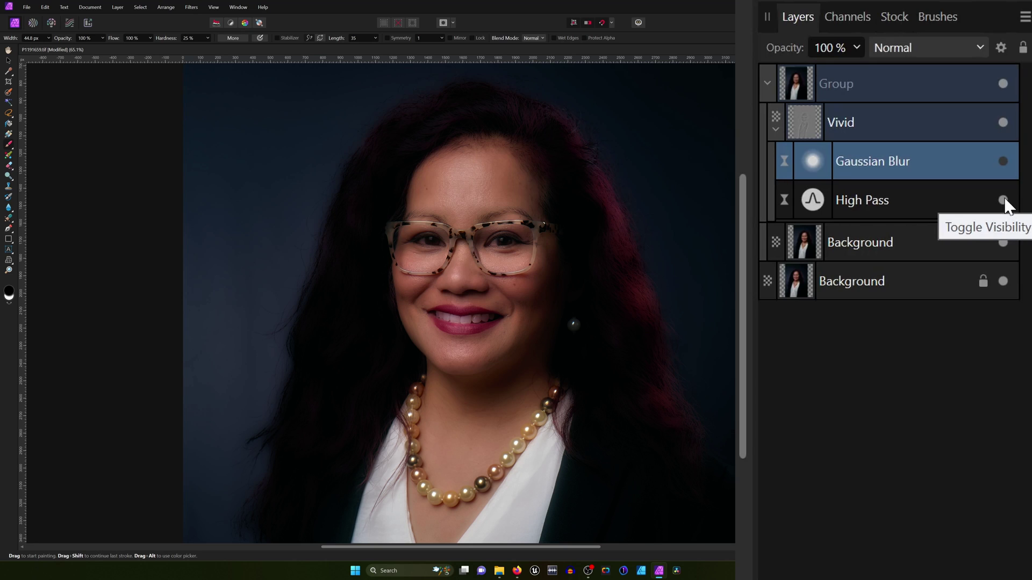
left_click(1002, 161)
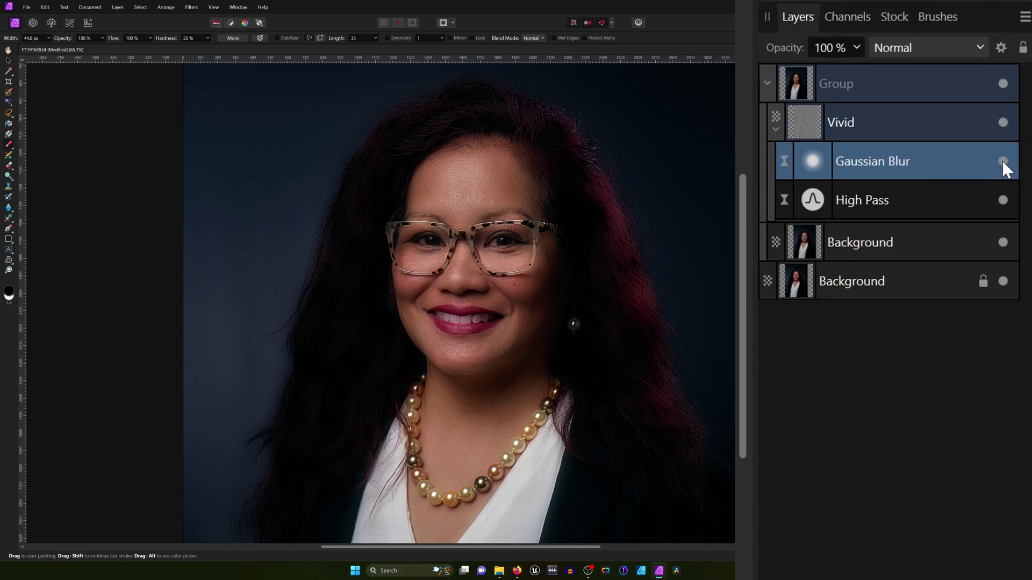
left_click(917, 92)
left_click(1003, 85)
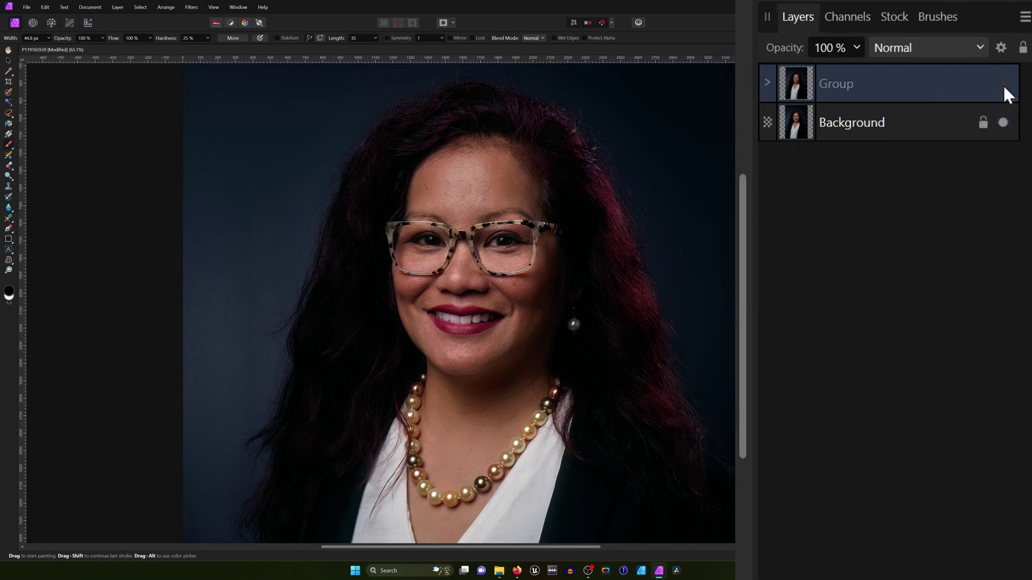
left_click(1003, 85)
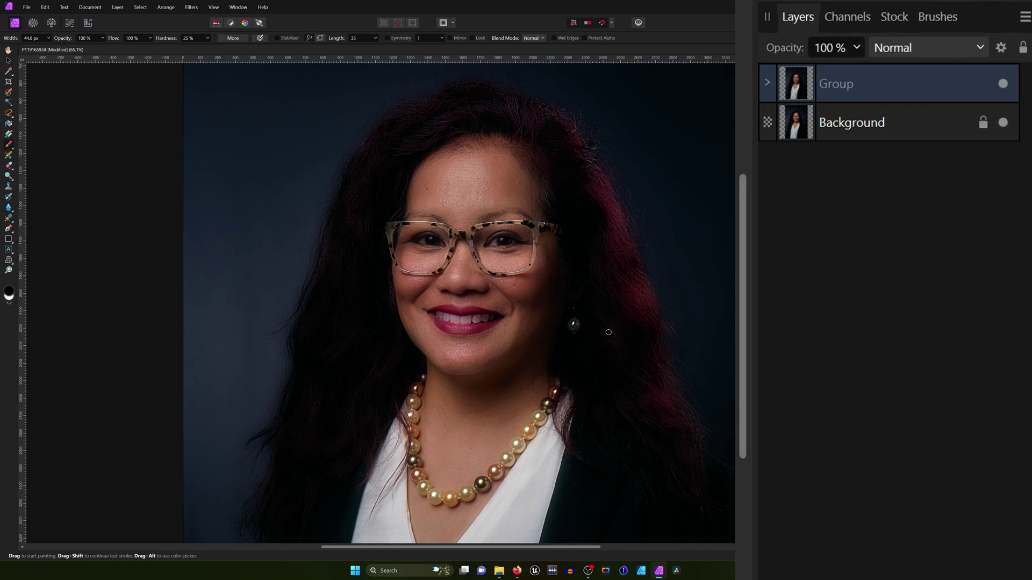
mouse_move(613, 345)
left_mouse_down()
mouse_move(629, 170)
mouse_move(613, 182)
mouse_move(620, 255)
left_mouse_up()
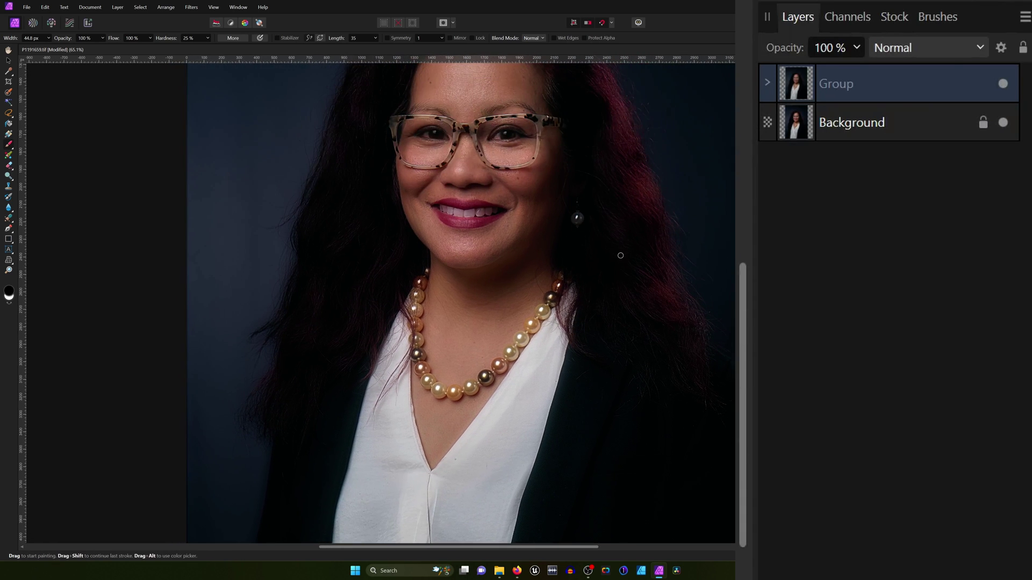
scroll(620, 255, "down", 4)
scroll(622, 254, "up", 1)
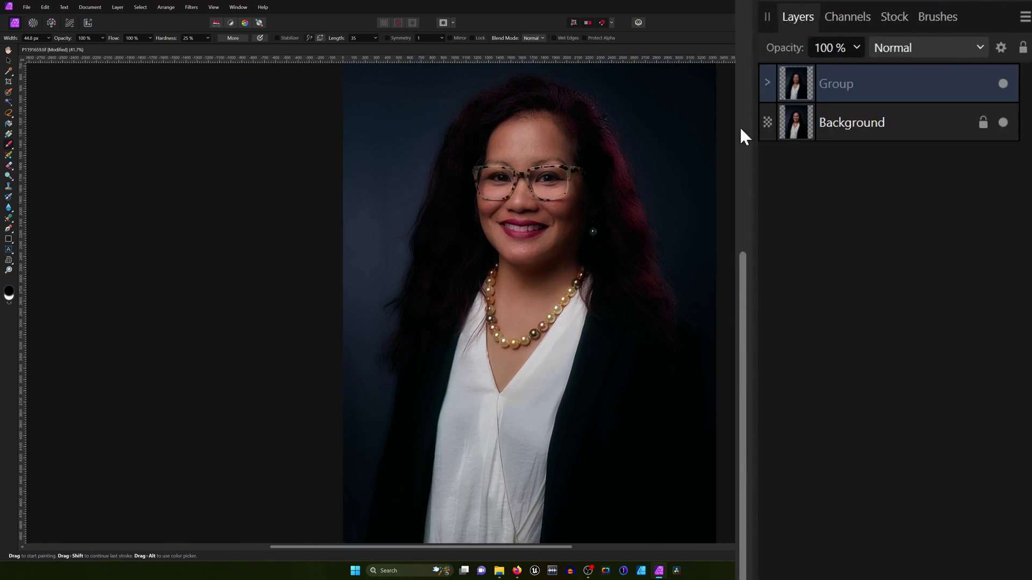
left_click(1003, 83)
left_click(1003, 84)
On the Background layer, brush a selection over the face and neck up to the hairline.
left_click(833, 125)
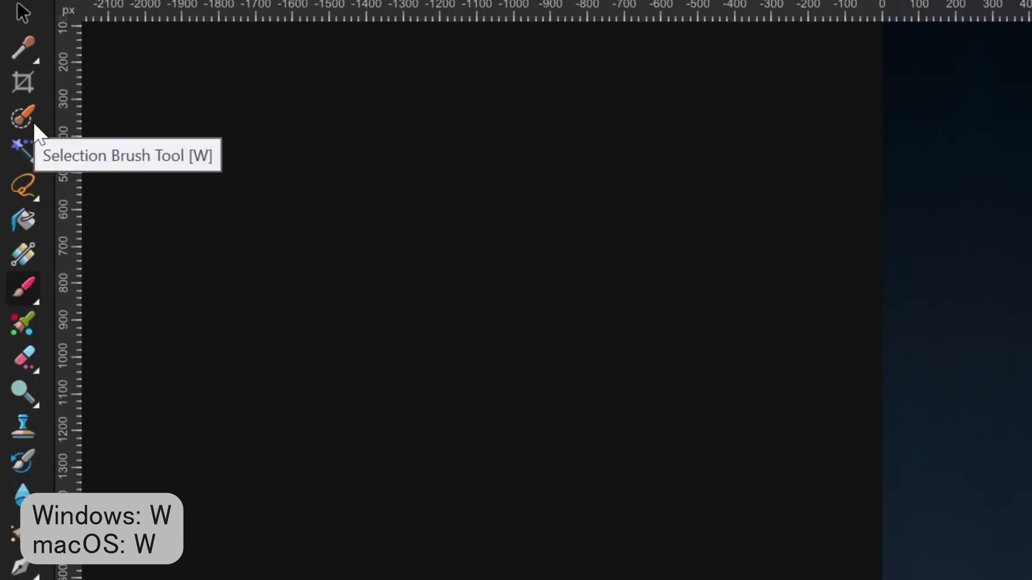
left_click(9, 92)
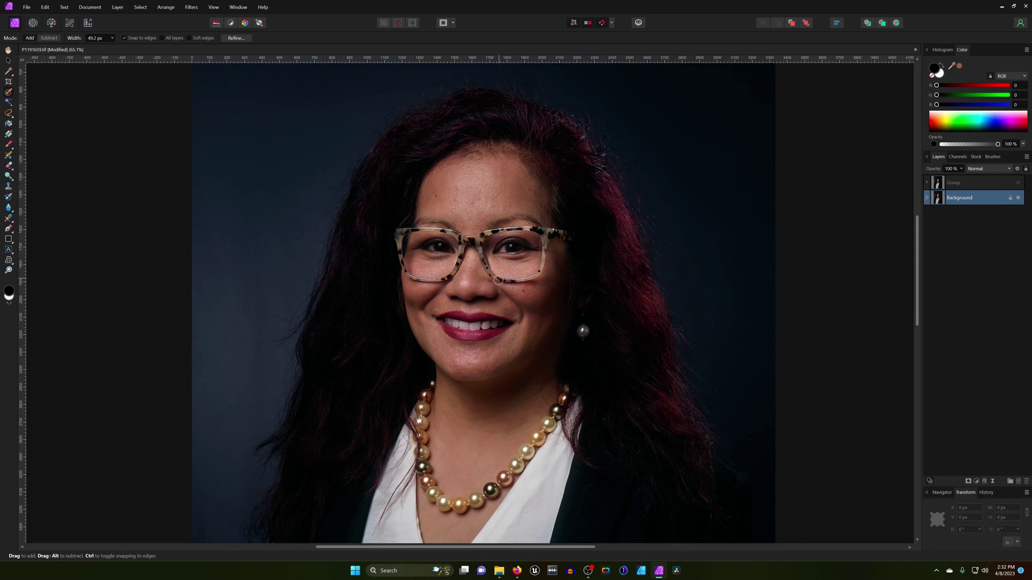
mouse_move(511, 361)
left_mouse_down()
mouse_move(544, 281)
mouse_move(546, 206)
mouse_move(531, 166)
mouse_move(478, 160)
mouse_move(431, 186)
mouse_move(420, 212)
mouse_move(433, 357)
mouse_move(522, 420)
mouse_move(544, 184)
mouse_move(449, 250)
mouse_move(464, 408)
mouse_move(556, 355)
mouse_move(562, 219)
mouse_move(456, 176)
left_mouse_up()
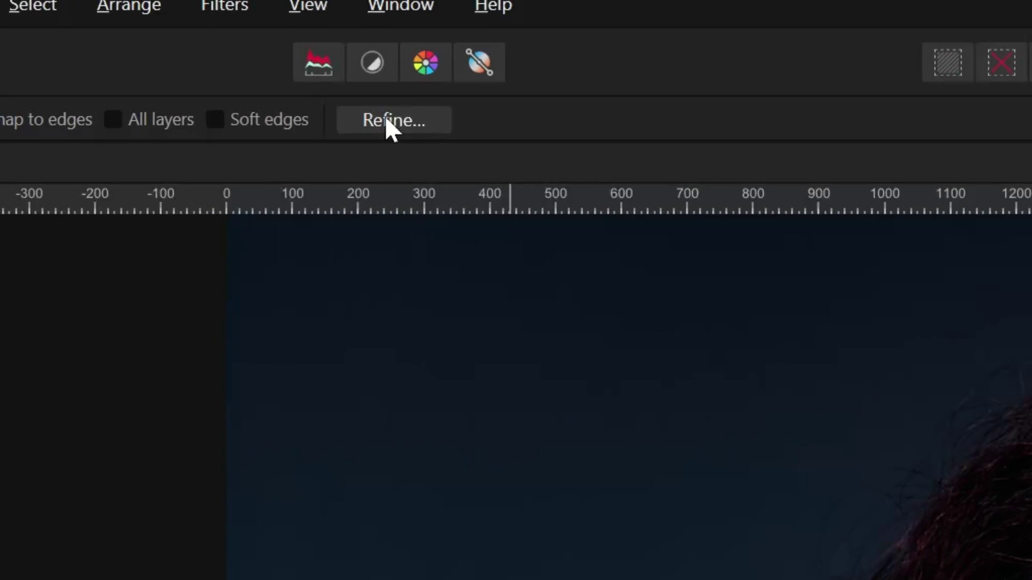
left_click(387, 120)
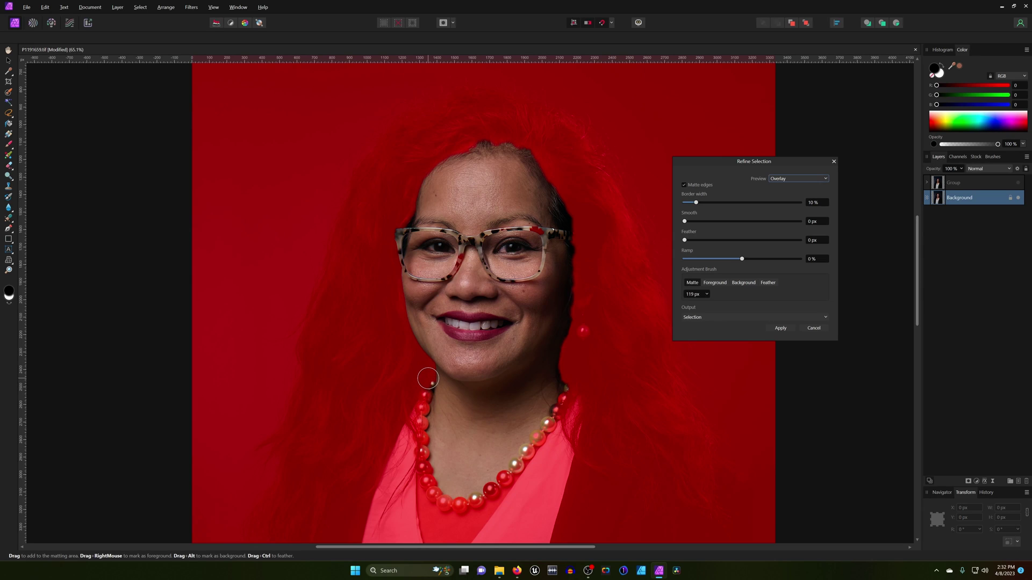
Refine the selection edge along the neck and both eyebrows with a smaller brush.
key("bracketleft")
key("bracketleft")
key("bracketleft")
mouse_move(433, 370)
left_mouse_down()
mouse_move(423, 464)
mouse_move(458, 499)
mouse_move(551, 423)
mouse_move(569, 225)
mouse_move(401, 232)
mouse_move(434, 368)
left_mouse_up()
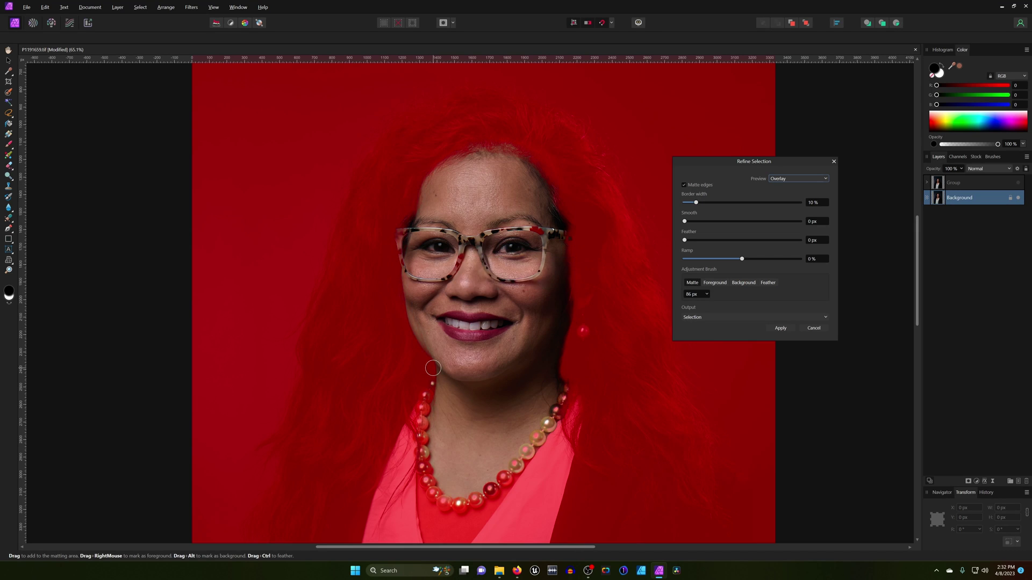
scroll(446, 239, "up", 3)
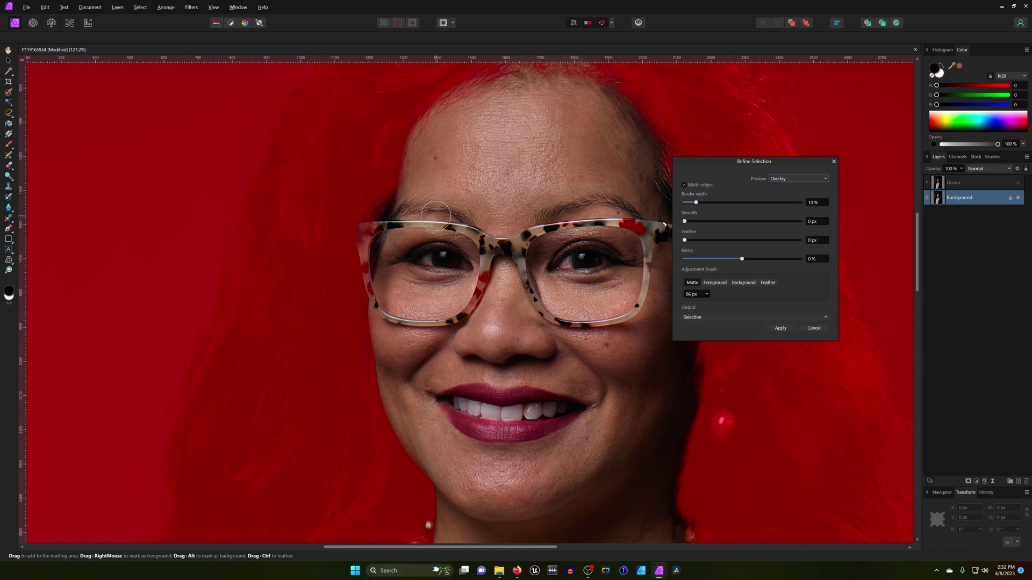
key("bracketleft")
key("bracketleft")
key("bracketleft")
key("bracketleft")
key("bracketleft")
mouse_move(465, 218)
left_mouse_down()
mouse_move(400, 212)
mouse_move(418, 203)
mouse_move(394, 213)
left_mouse_up()
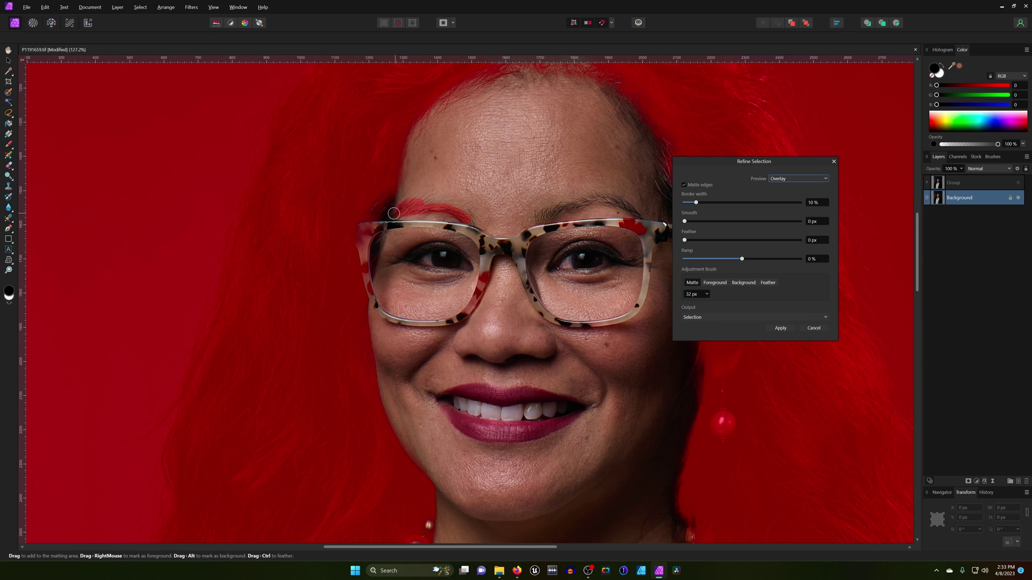
left_click_drag(544, 217, 622, 204)
scroll(527, 246, "down", 4)
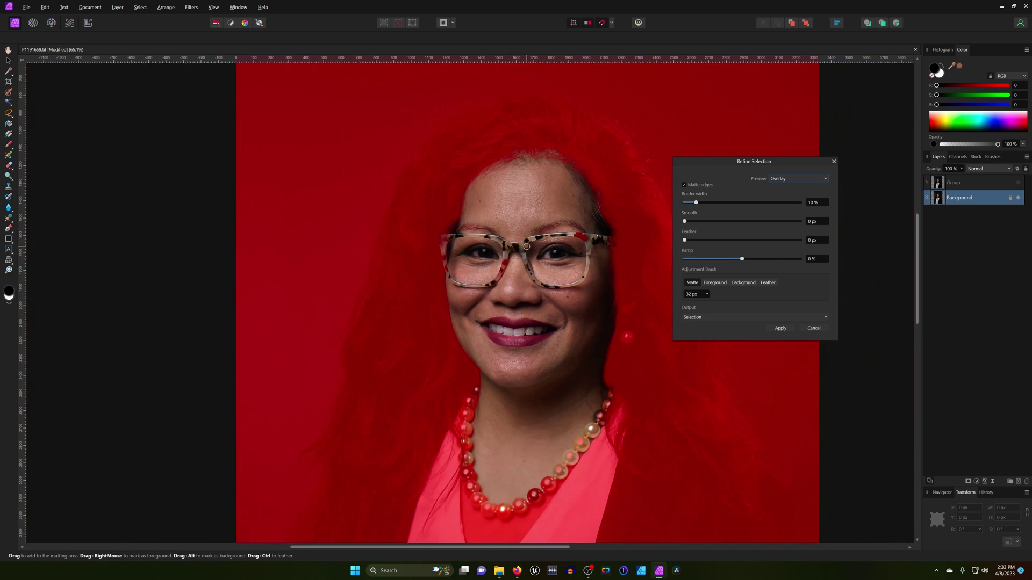
Feather the selection by 2.3 px and apply the refinement.
left_click_drag(685, 239, 688, 240)
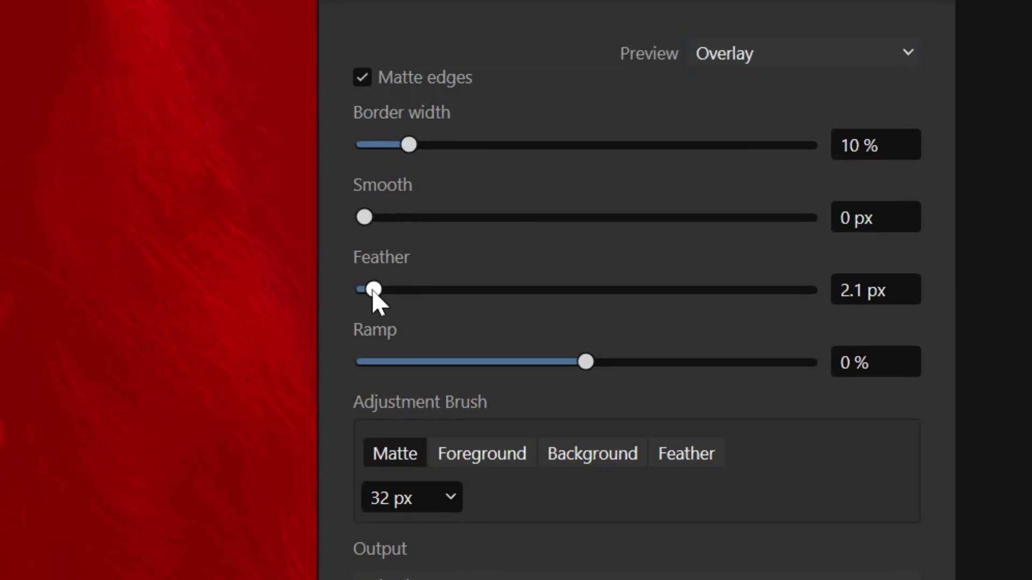
left_click_drag(374, 290, 376, 290)
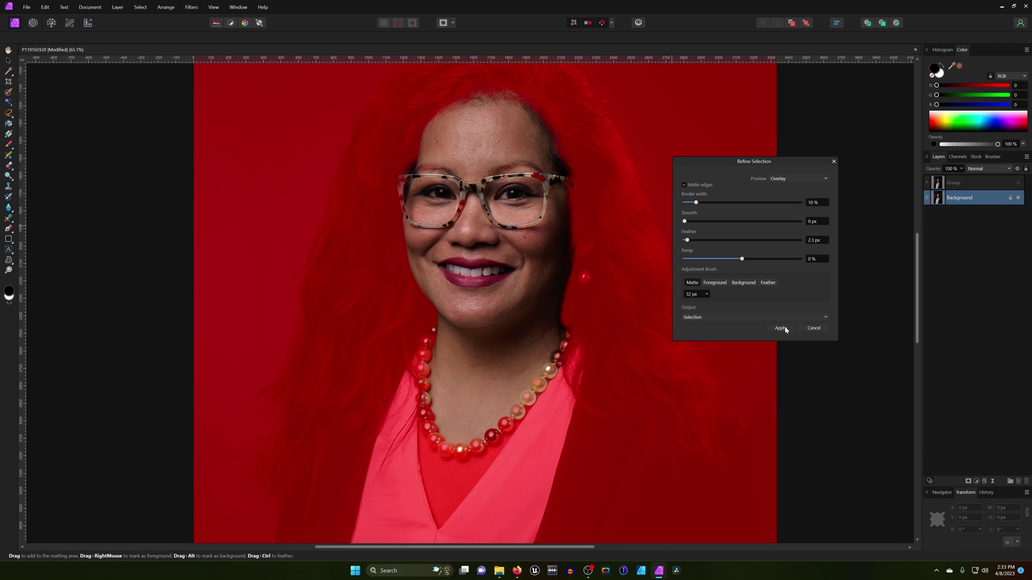
left_click(780, 328)
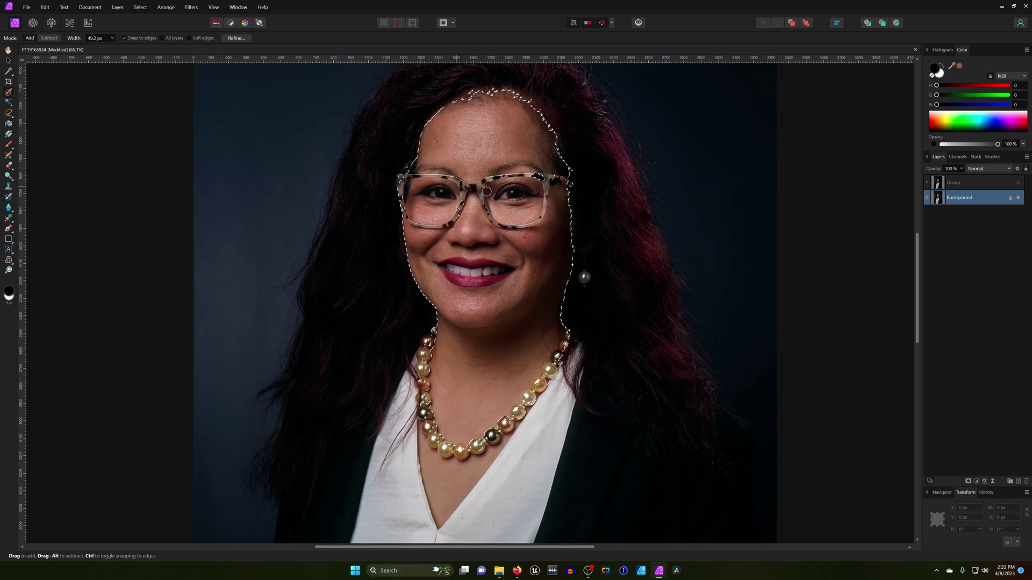
Add to the face selection near the glasses freehand, then make the Group layer active.
scroll(536, 175, "up", 1)
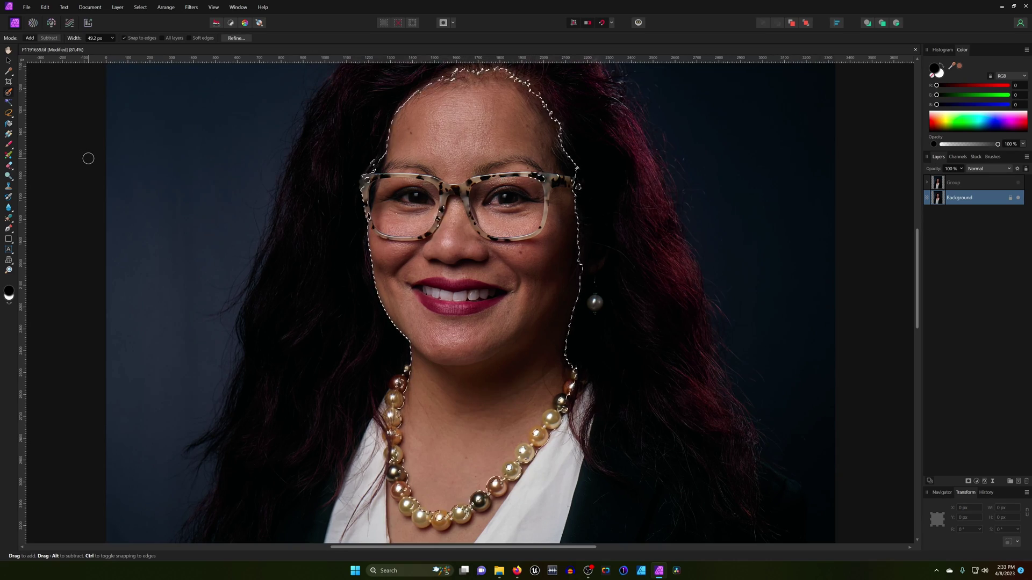
left_click(8, 116)
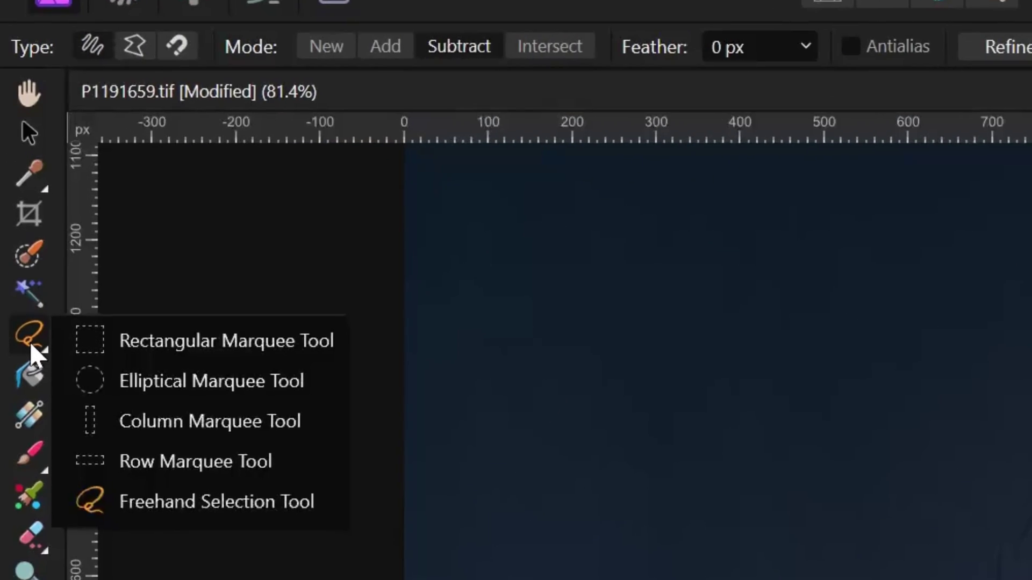
left_click(256, 514)
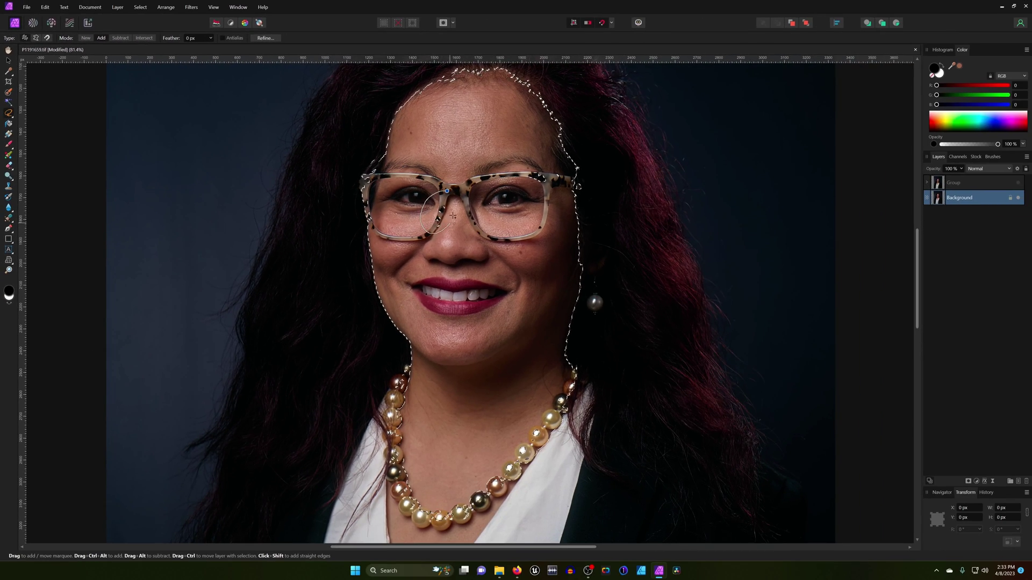
left_click_drag(453, 216, 447, 193)
mouse_move(538, 190)
left_mouse_down()
mouse_move(559, 185)
mouse_move(544, 102)
mouse_move(465, 70)
mouse_move(449, 74)
left_mouse_up()
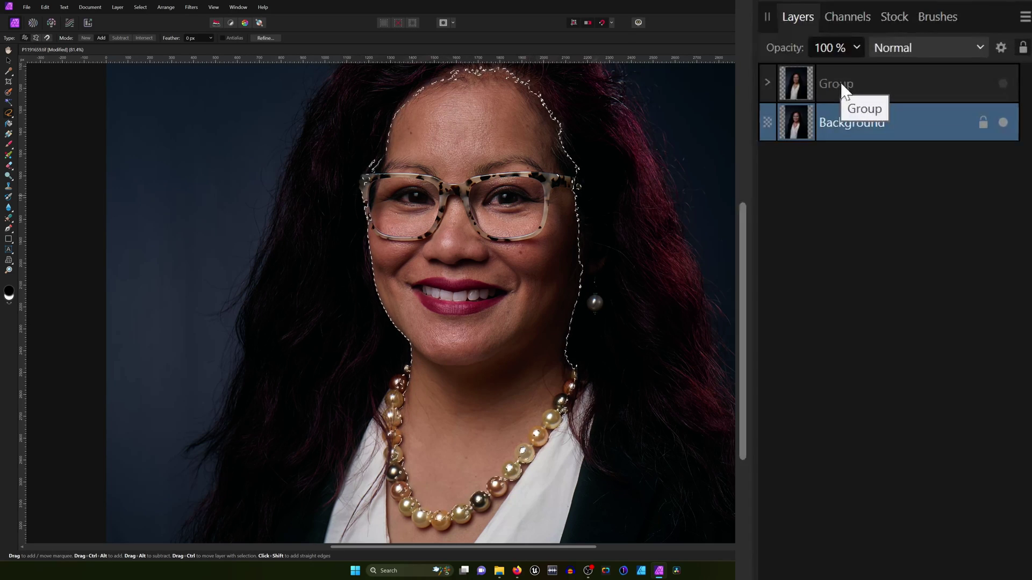
left_click(842, 85)
Mask the Group to the face selection, deselect, and toggle its visibility to compare.
left_click(875, 354)
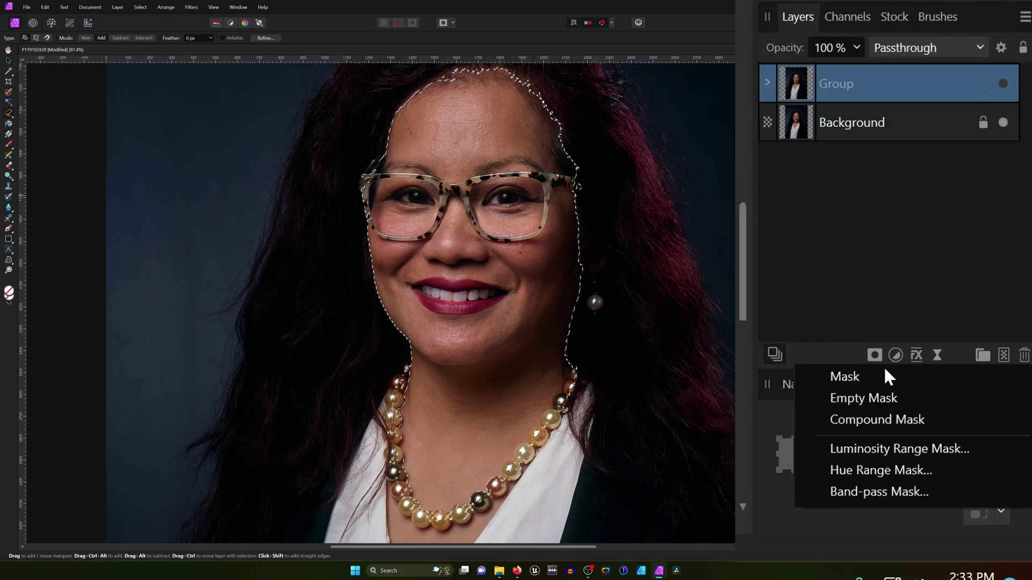
left_click(886, 371)
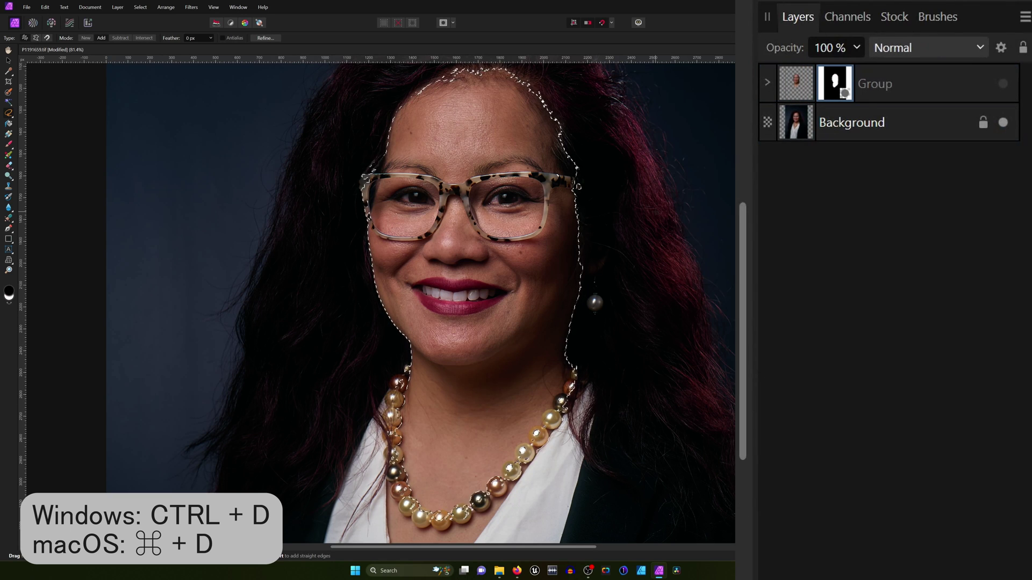
key("ctrl+d")
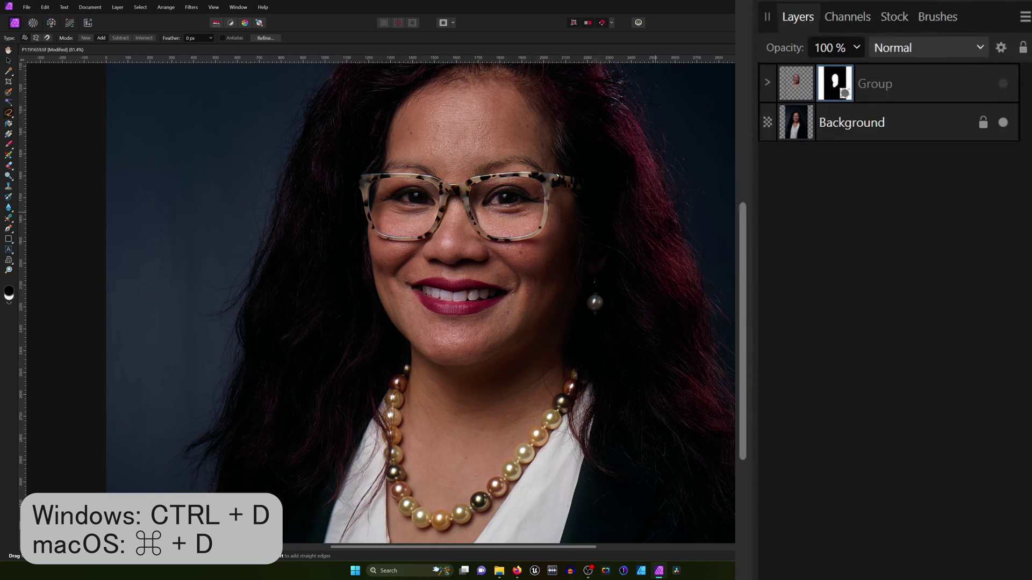
left_click(1004, 84)
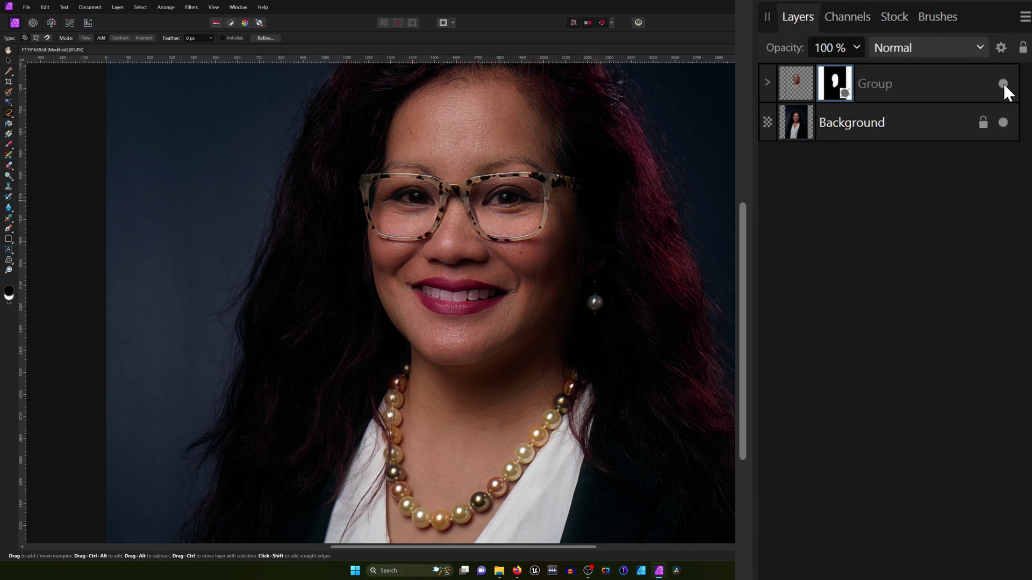
left_click(1003, 84)
left_click(1004, 84)
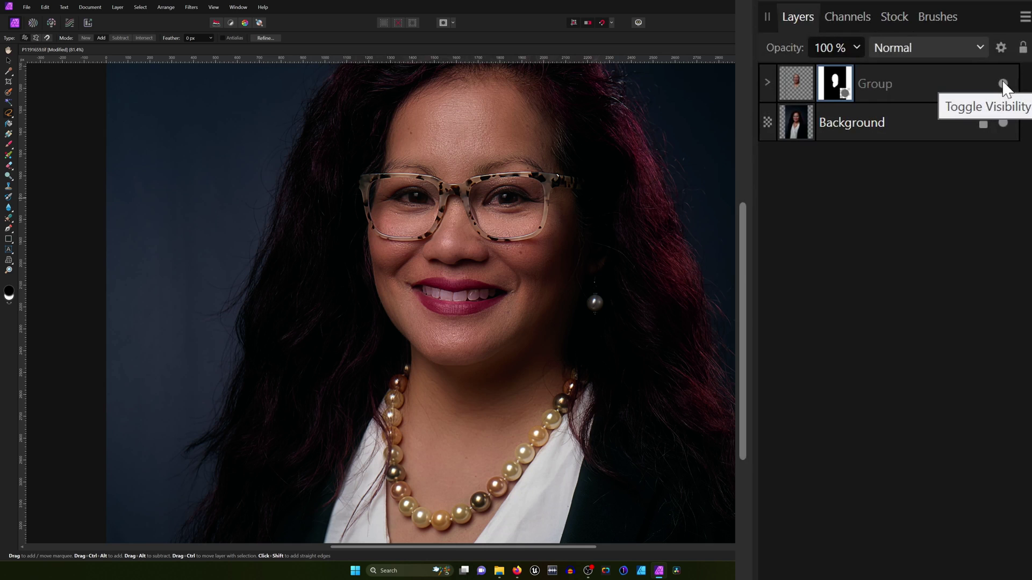
Expand the Group and toggle its visibility to compare the softened skin.
left_click(767, 83)
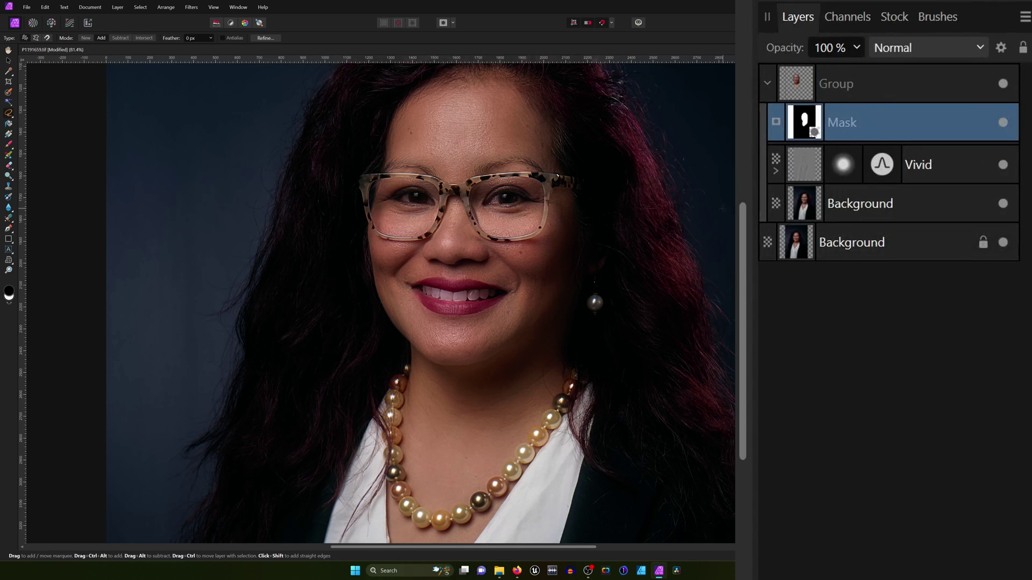
scroll(490, 207, "up", 5)
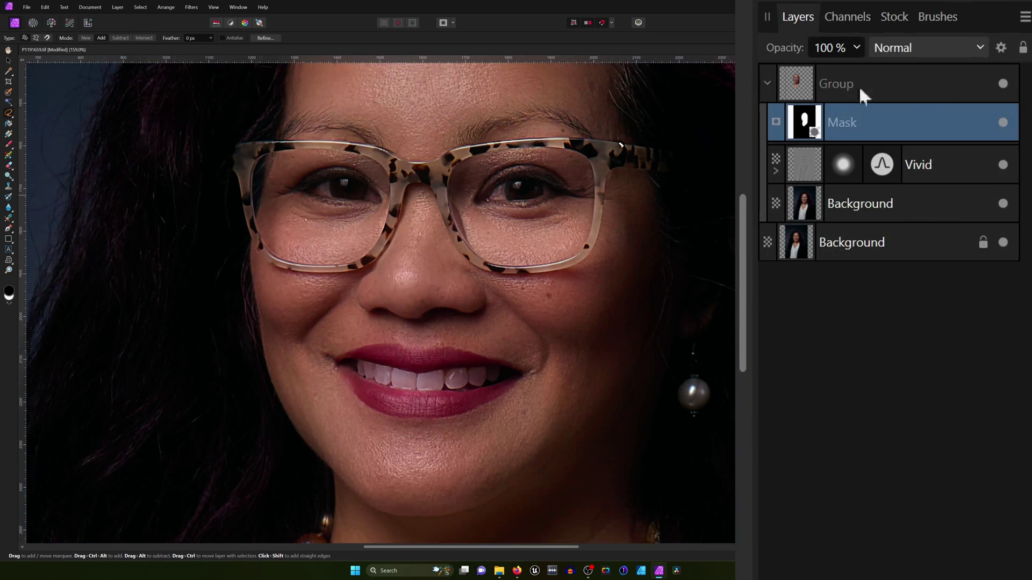
left_click(1002, 83)
left_click(1001, 83)
Paint white on the Group's mask over the right eye and the teeth.
left_click(806, 128)
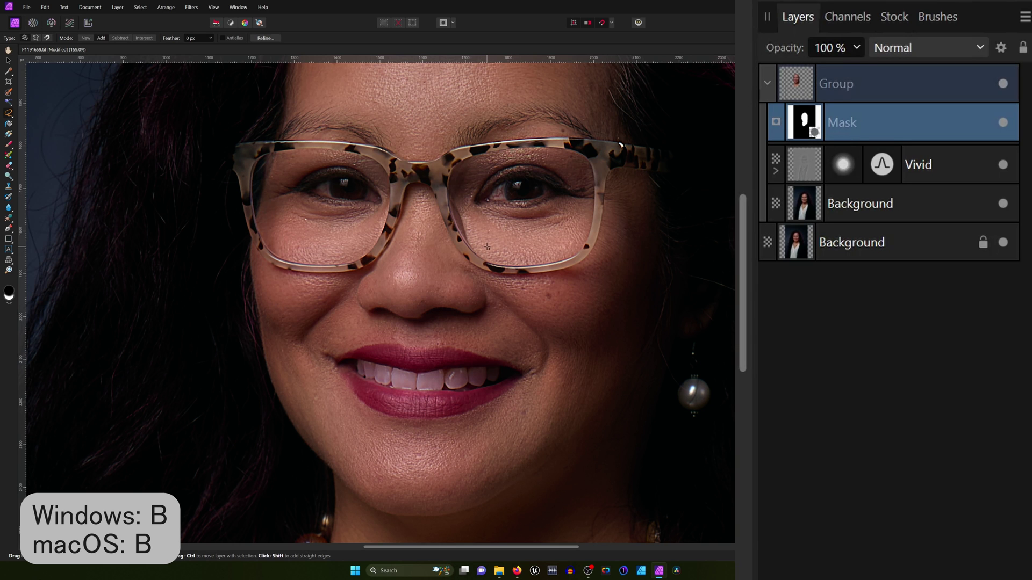
key("b")
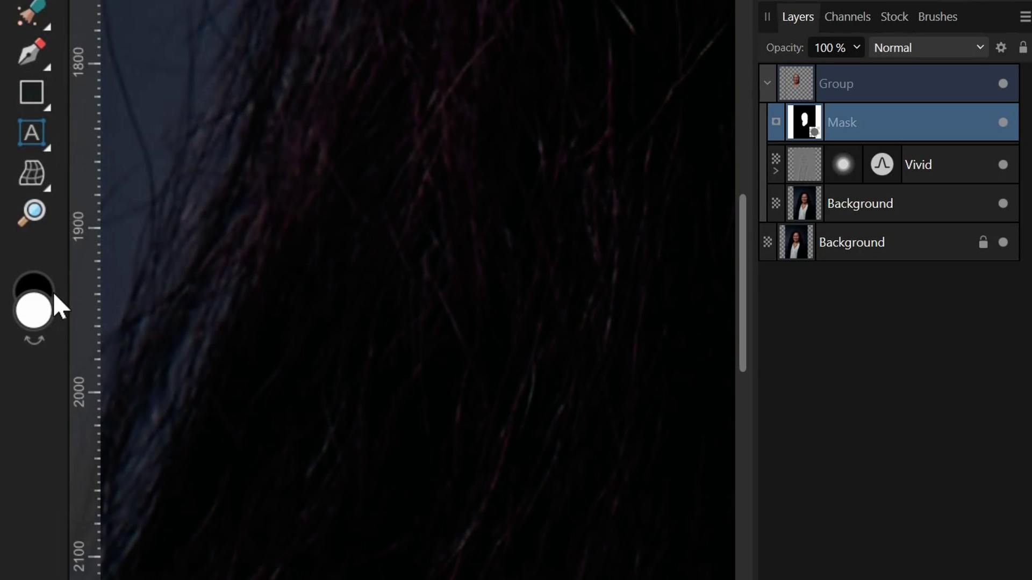
key("d")
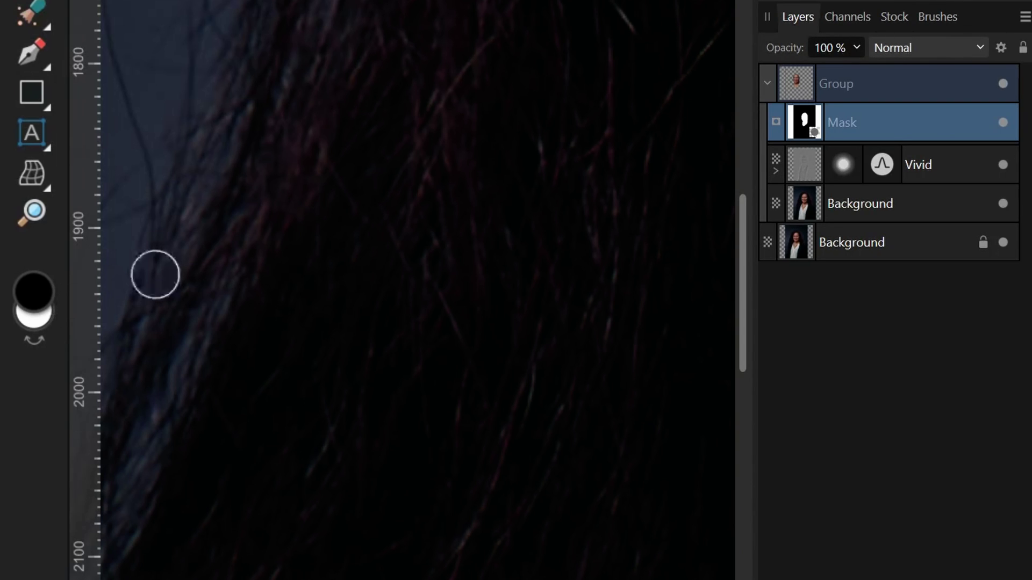
key("x")
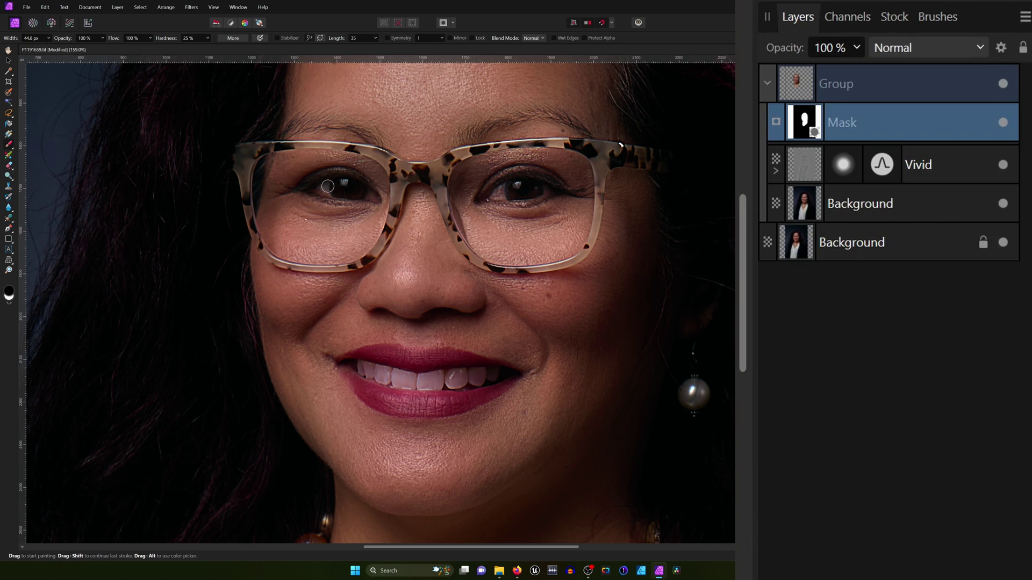
mouse_move(500, 195)
left_mouse_down()
mouse_move(535, 192)
mouse_move(502, 191)
mouse_move(528, 197)
mouse_move(504, 217)
left_mouse_up()
mouse_move(417, 369)
left_mouse_down()
mouse_move(412, 390)
mouse_move(362, 366)
mouse_move(463, 379)
mouse_move(423, 384)
mouse_move(496, 376)
mouse_move(362, 368)
mouse_move(417, 383)
mouse_move(393, 382)
mouse_move(366, 368)
mouse_move(443, 381)
mouse_move(376, 371)
left_mouse_up()
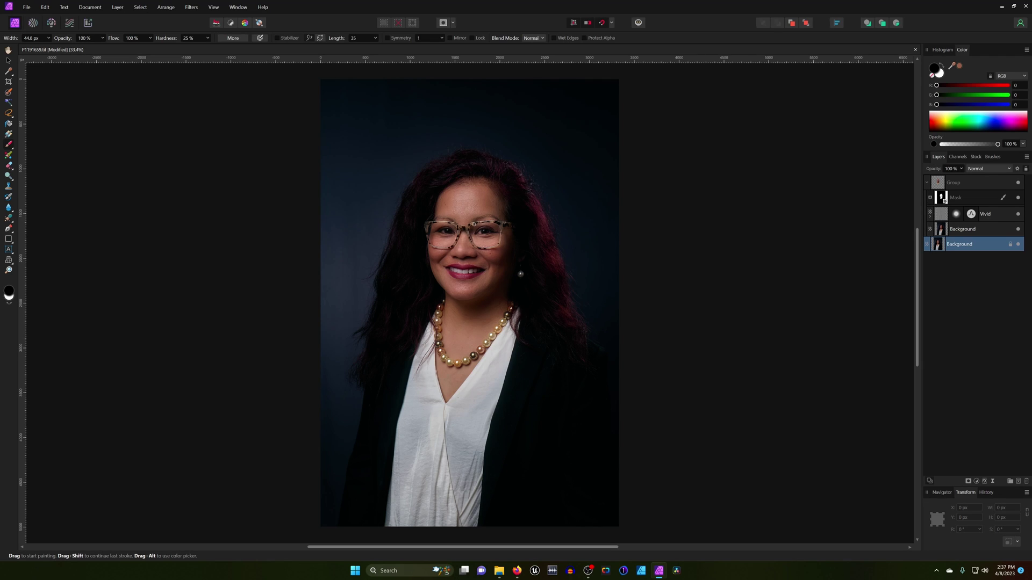
View the face at 100% and inspect the Group's Vivid, blur and high-pass layers.
key("ctrl+1")
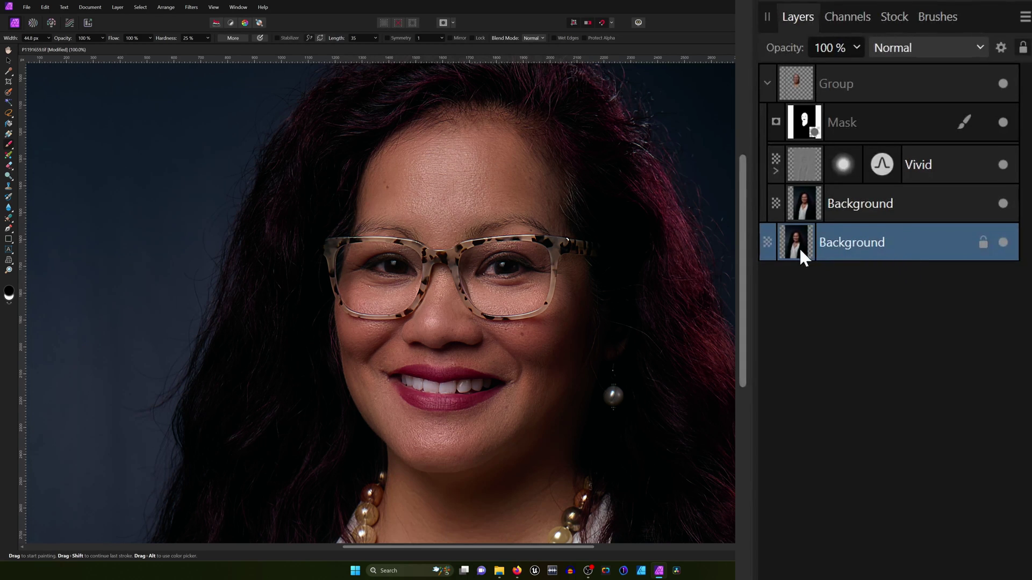
left_click(826, 83)
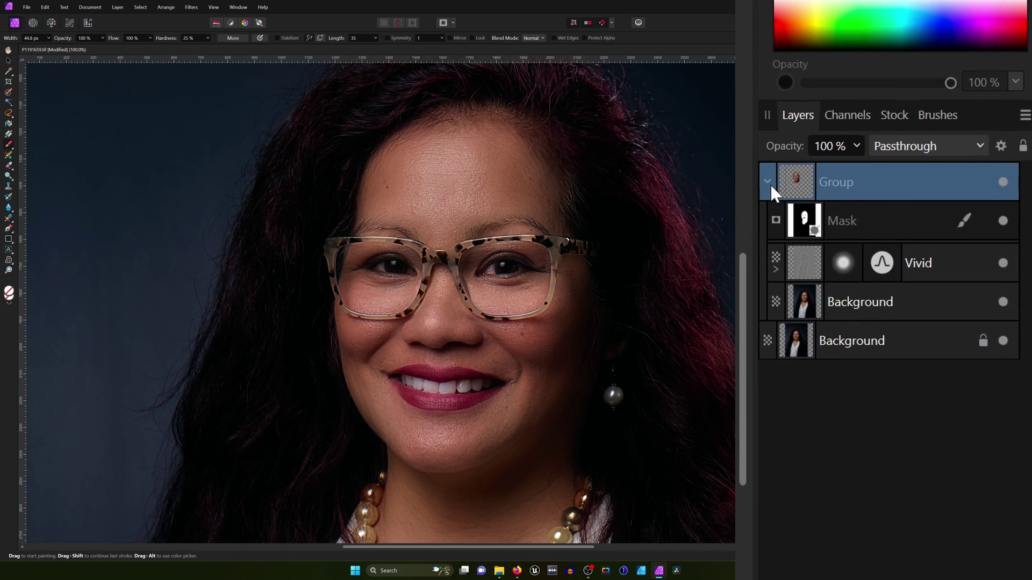
left_click(768, 181)
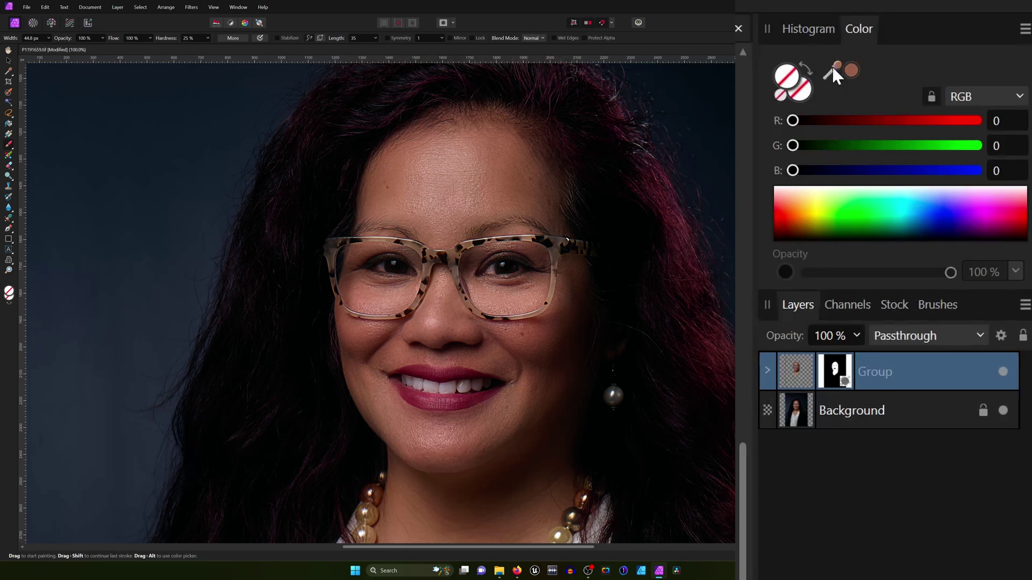
left_click_drag(832, 68, 494, 167)
left_click(768, 371)
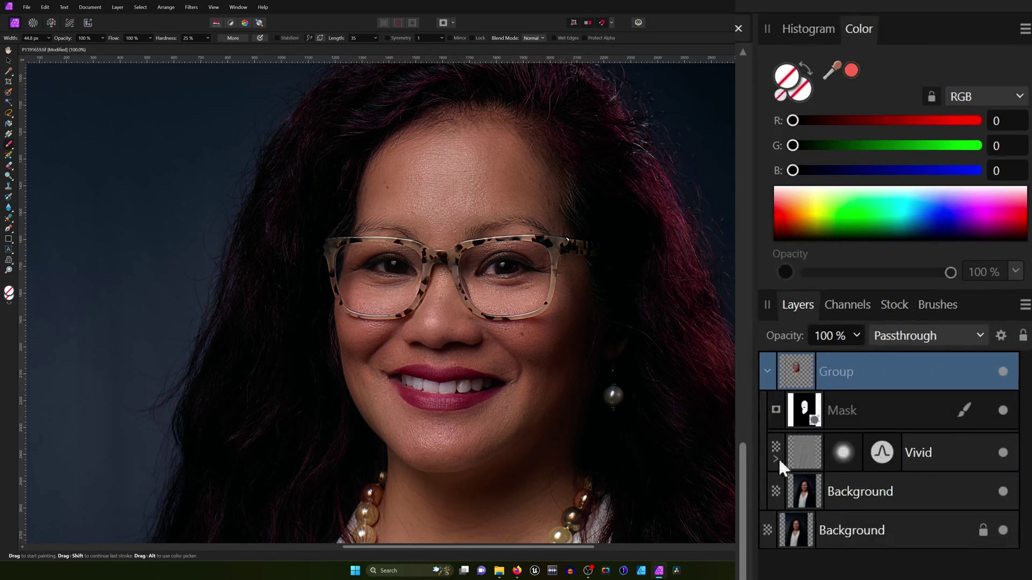
left_click(778, 461)
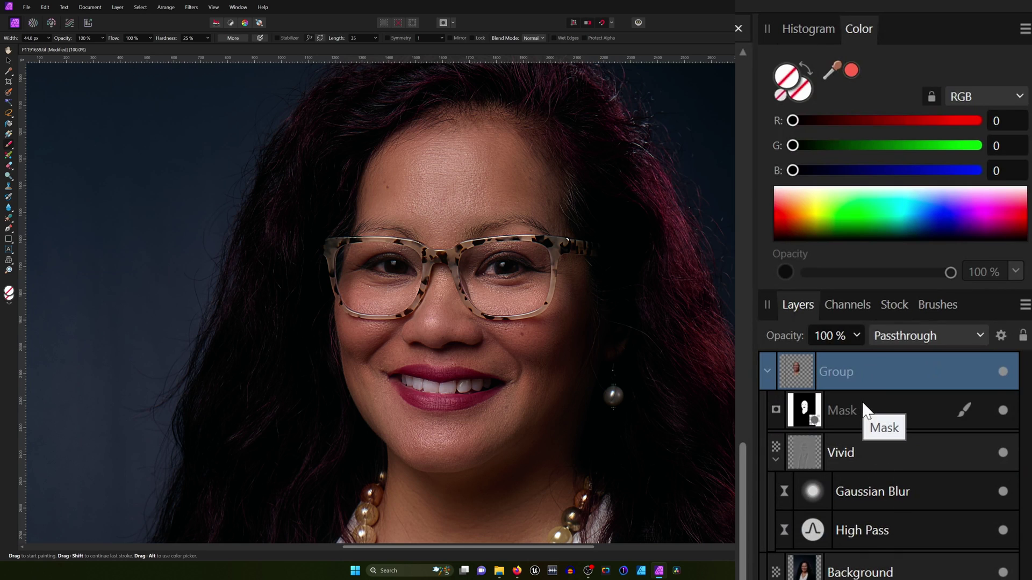
left_click(766, 372)
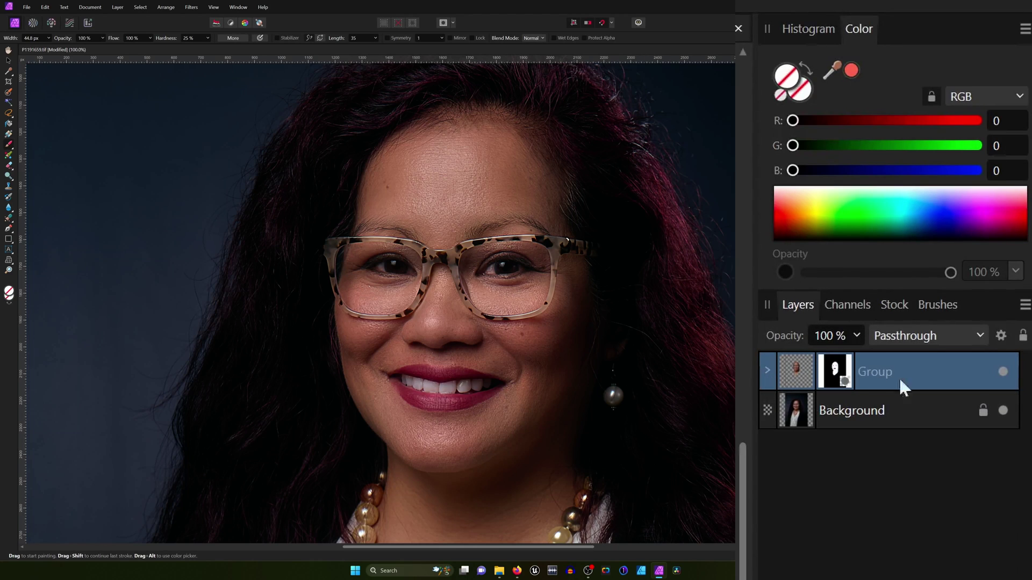
Hide the Group and sample the unretouched forehead skin tone from the Background layer.
left_click(1003, 372)
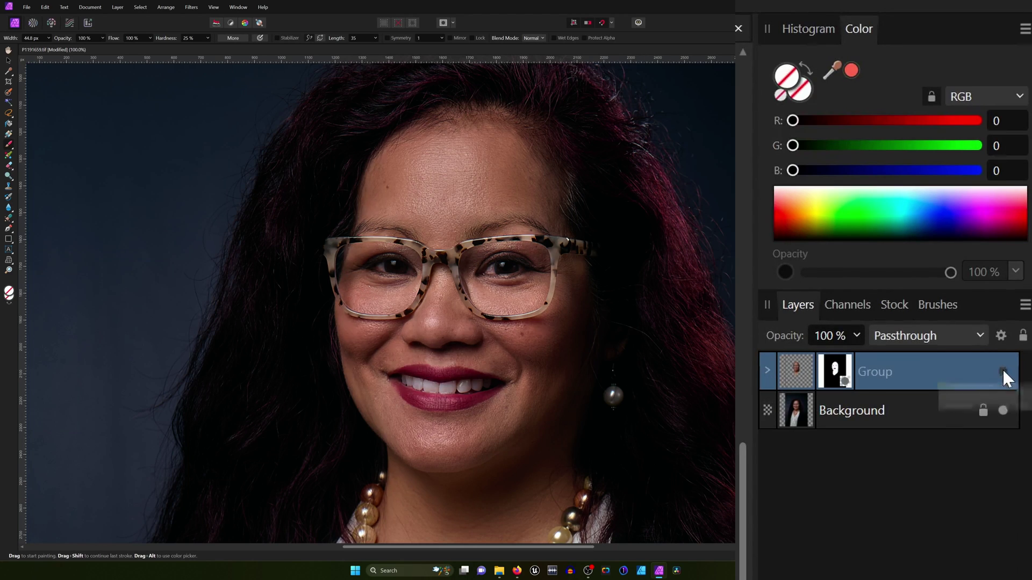
left_click(851, 420)
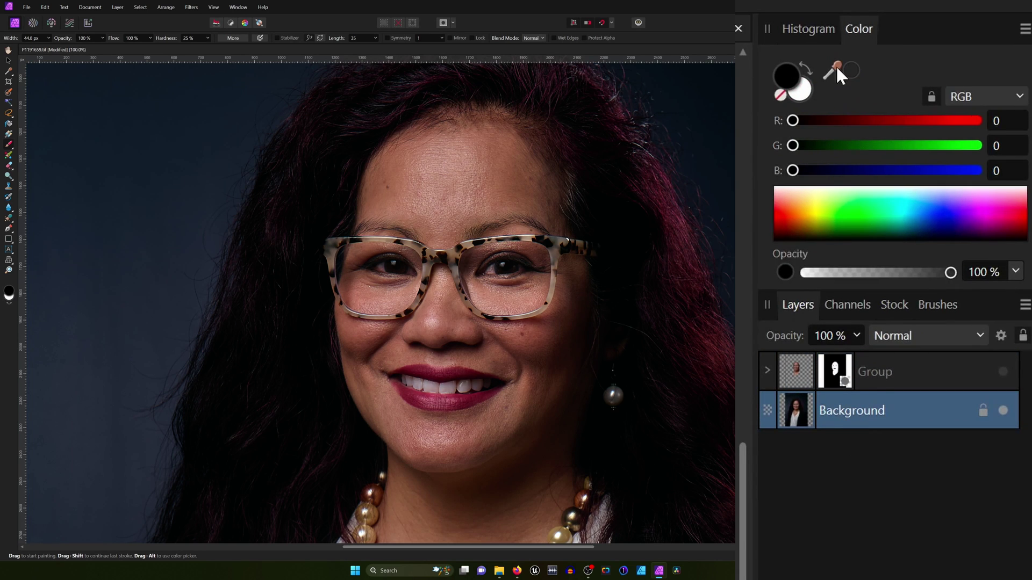
left_click_drag(835, 69, 496, 174)
scroll(883, 333, "down", 5)
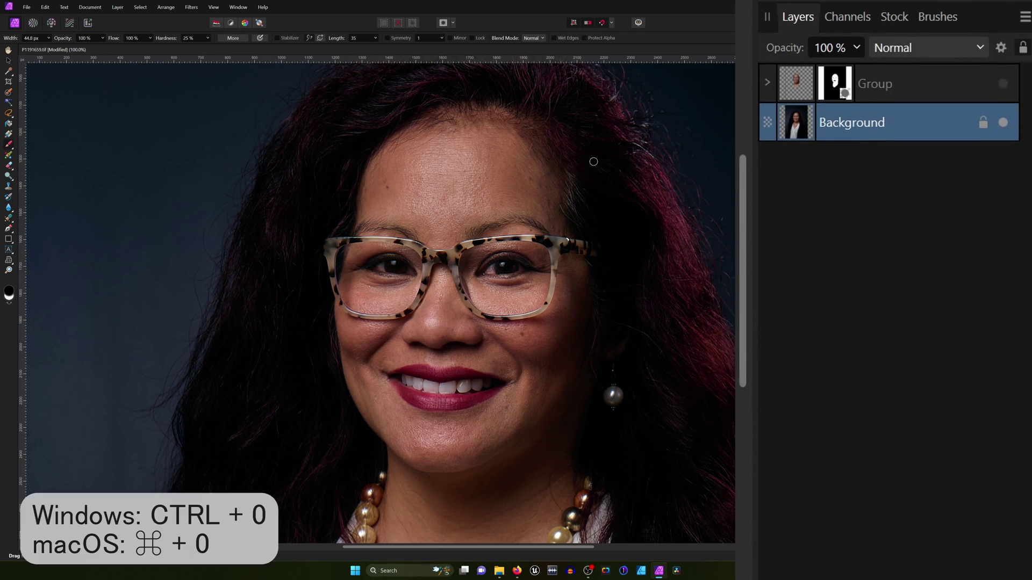
Draw a rectangle over the whole photo filled with the sampled skin brown (RGB 153/114/91).
key("ctrl+0")
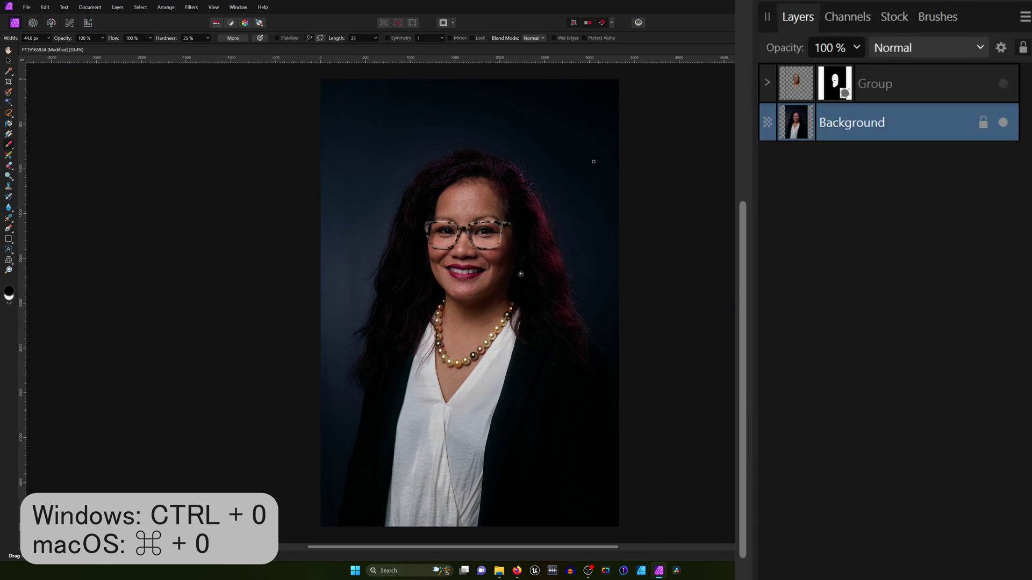
left_click(8, 240)
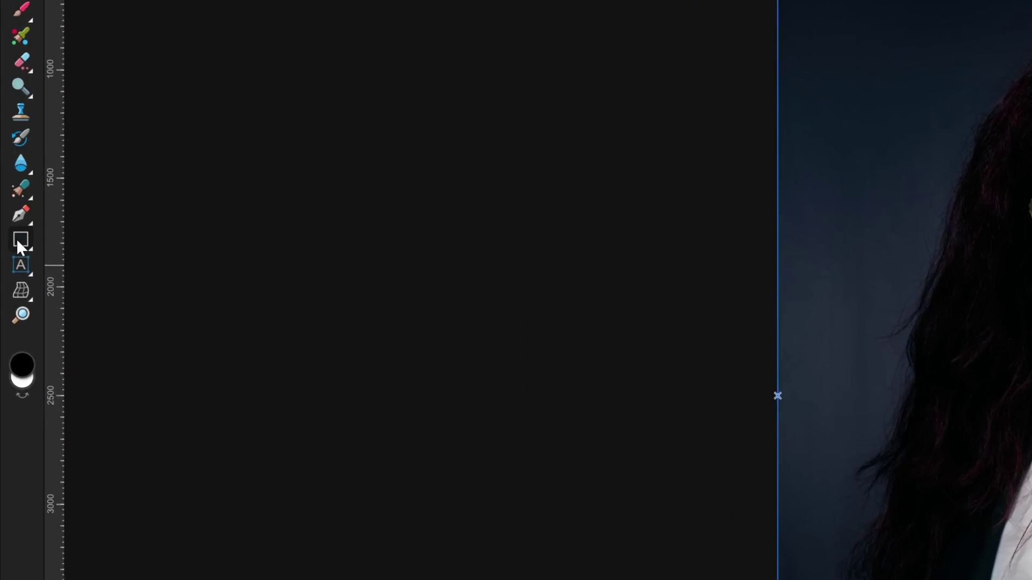
left_click(27, 243)
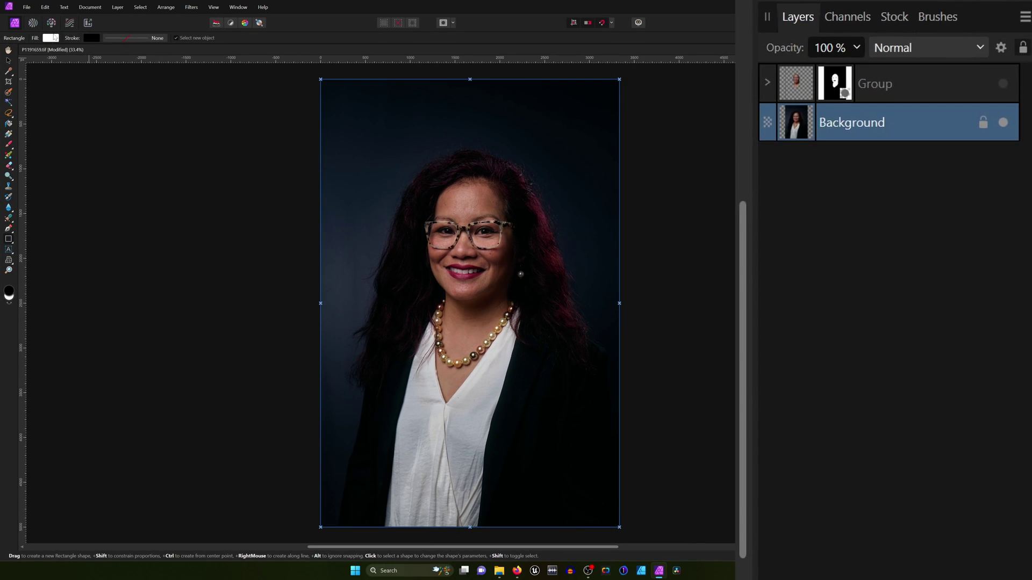
left_click(47, 36)
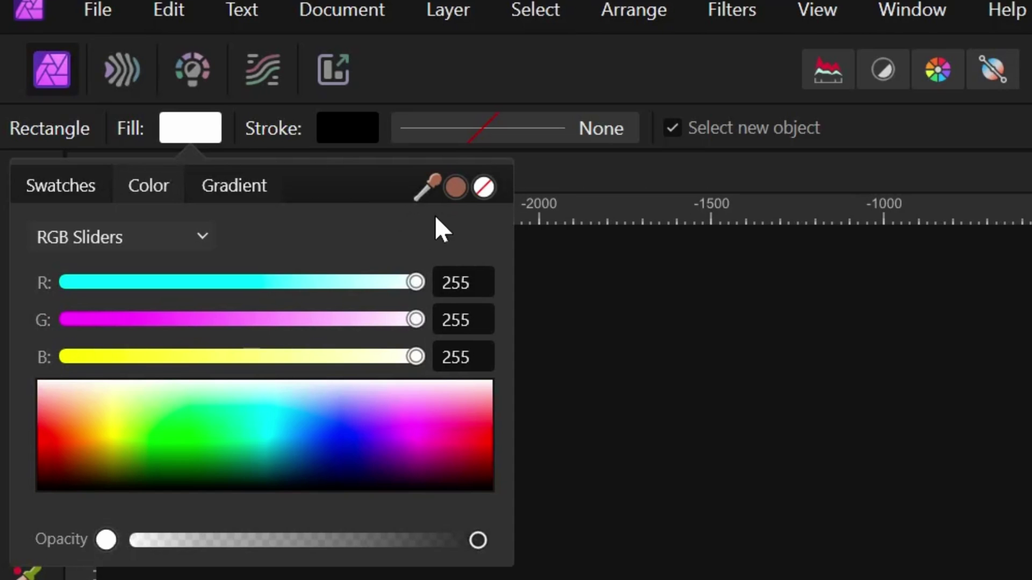
left_click(454, 190)
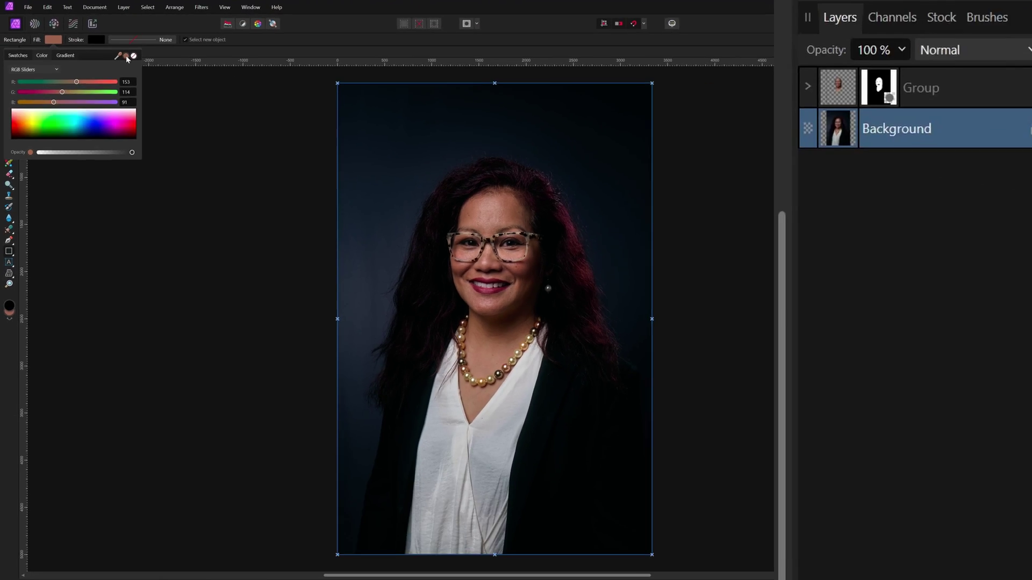
left_click_drag(338, 84, 619, 514)
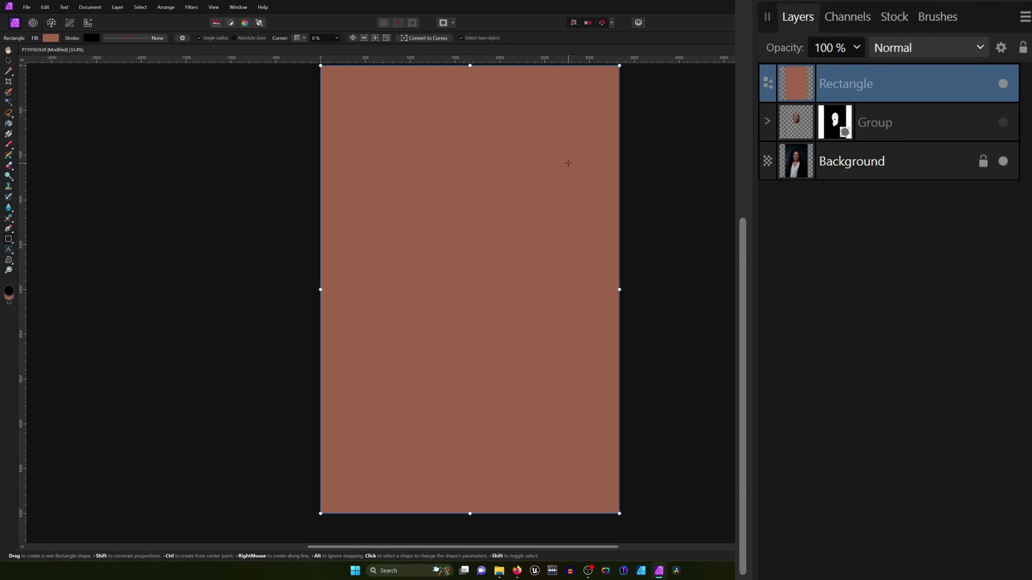
scroll(567, 164, "up", 1)
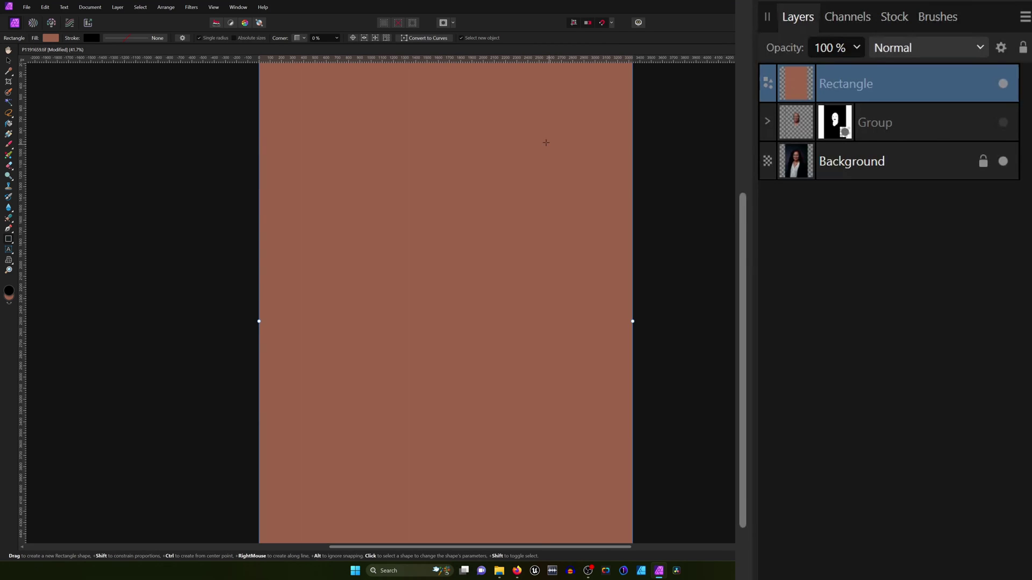
scroll(534, 162, "left", 2)
scroll(543, 200, "up", 2)
scroll(543, 157, "down", 1)
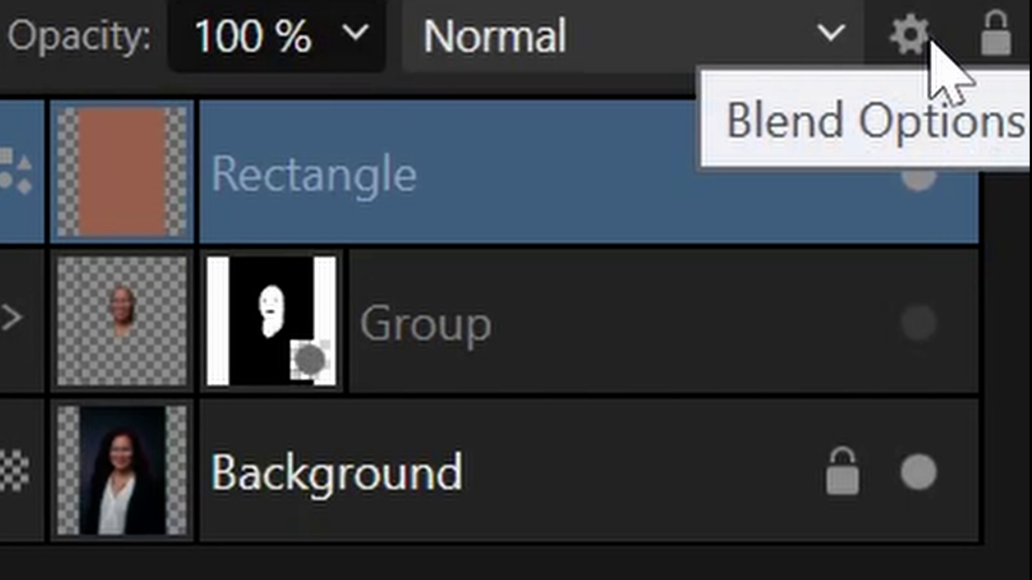
Slope the Rectangle's source blend range to 0% output at 94.8% input, then hide the Rectangle.
left_click(914, 41)
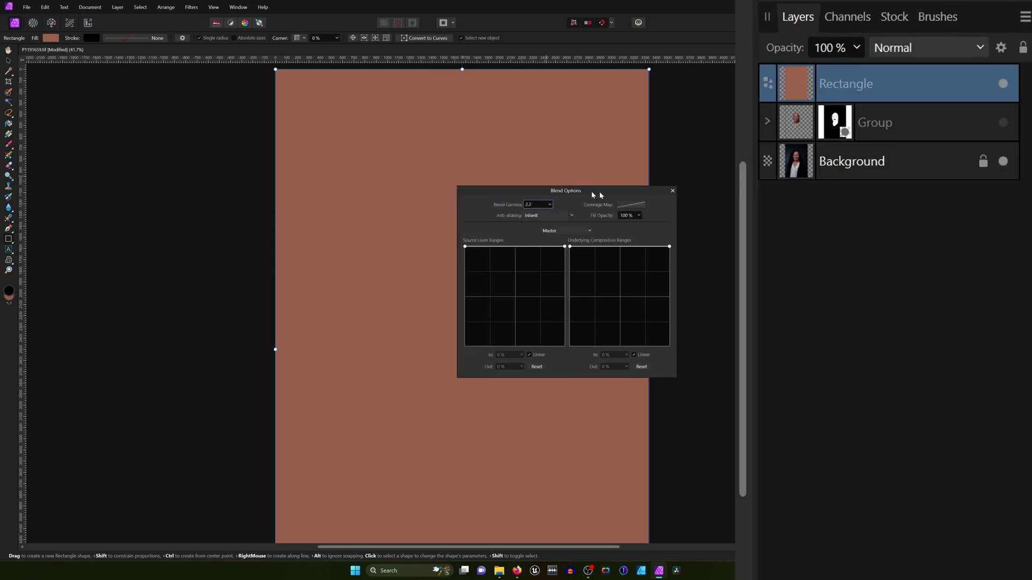
left_click_drag(599, 191, 782, 192)
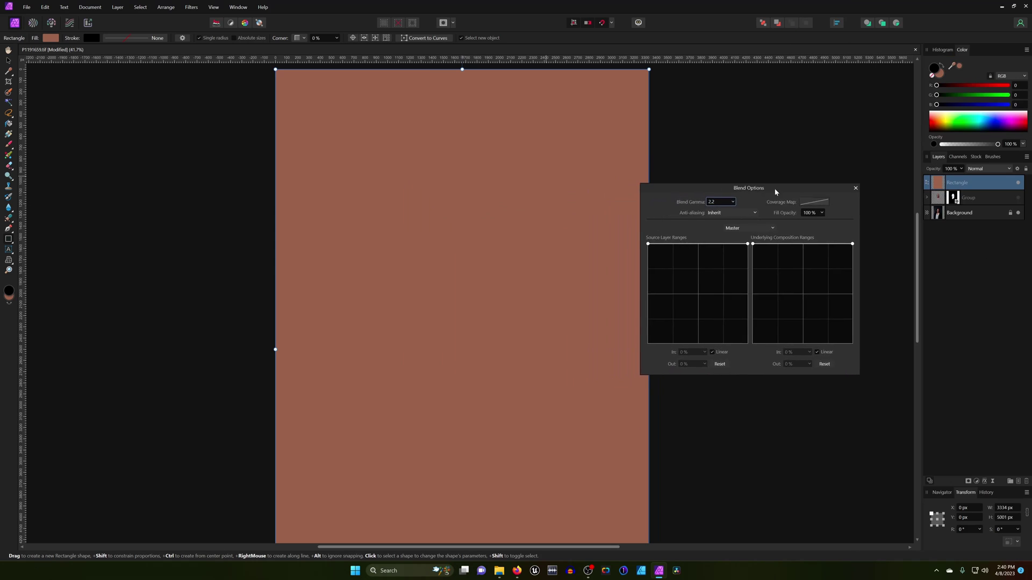
left_click(748, 244)
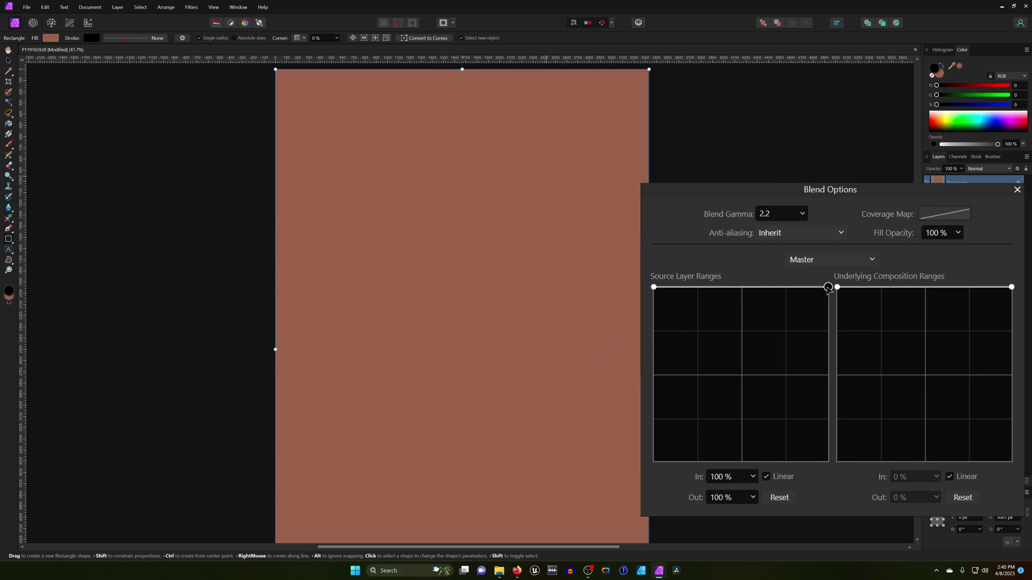
left_click_drag(828, 287, 819, 490)
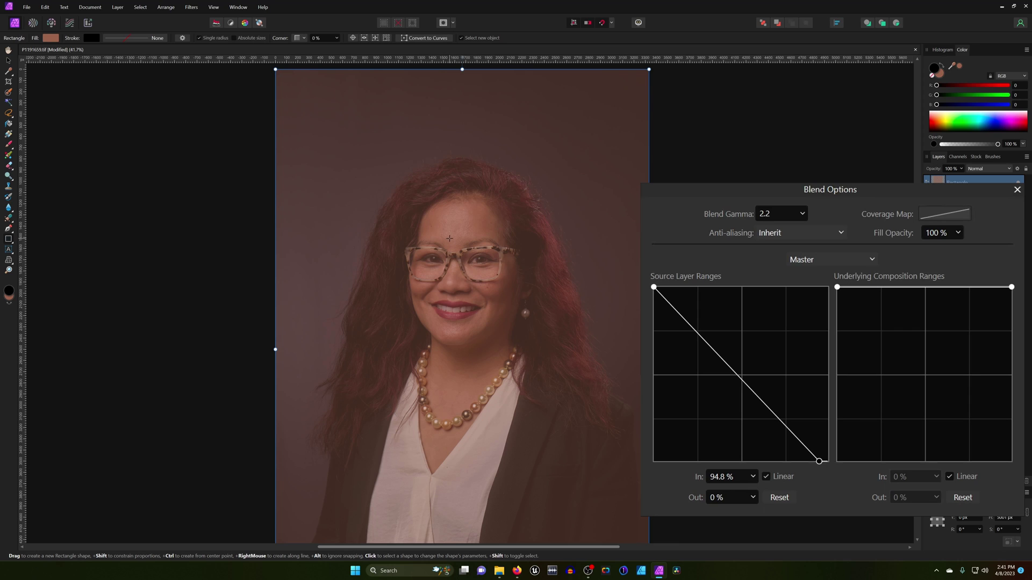
left_click(1017, 189)
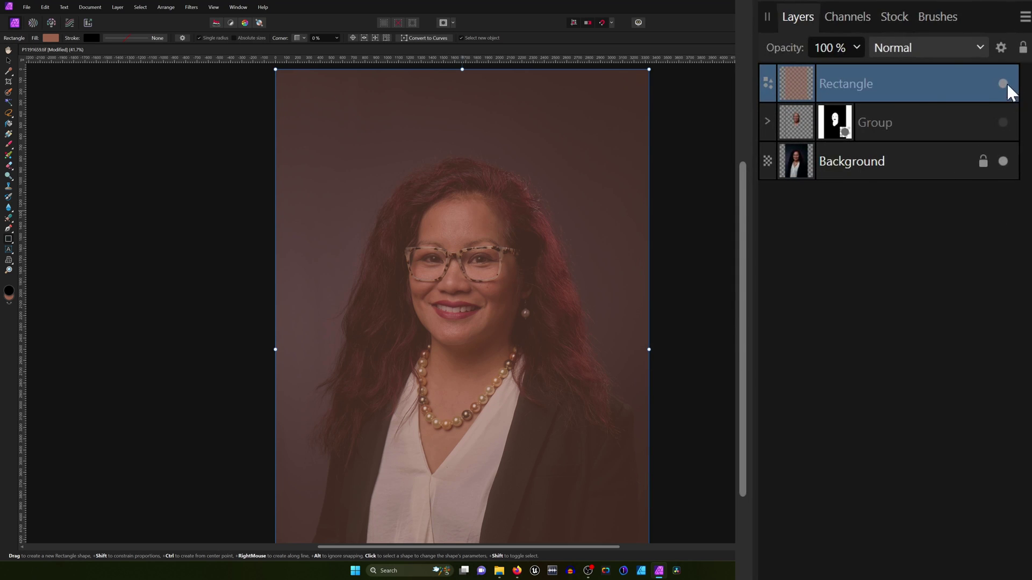
left_click(1004, 84)
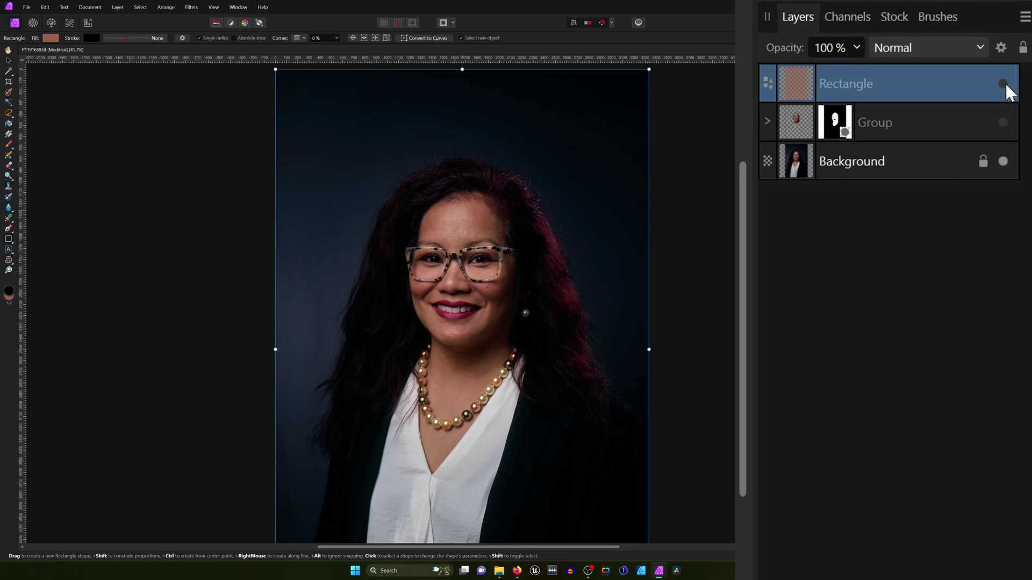
left_click(862, 173)
Apply Select > Tonal Range > Select Highlights and inspect the resulting highlight selection.
scroll(448, 249, "up", 3)
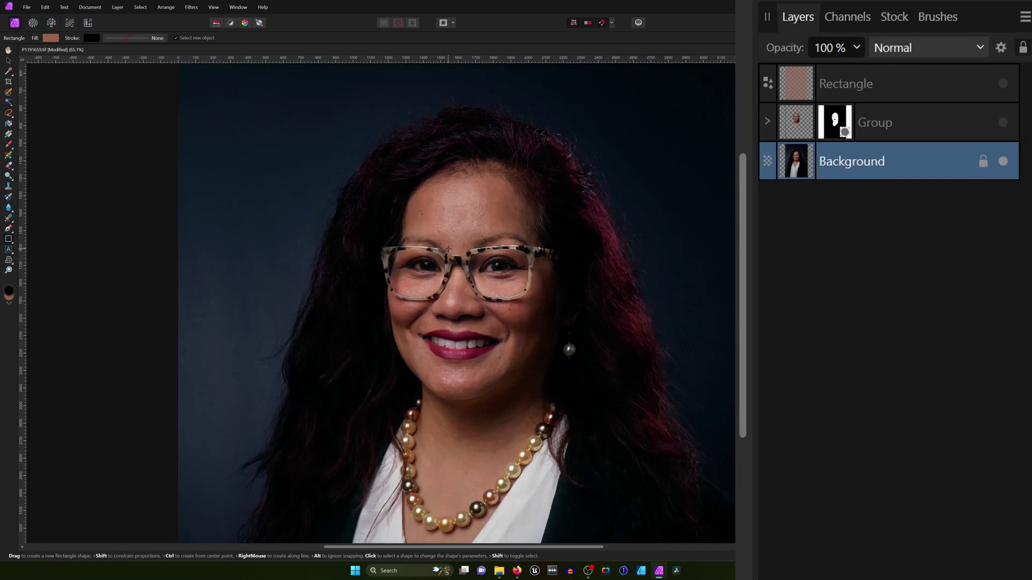
scroll(448, 249, "up", 1)
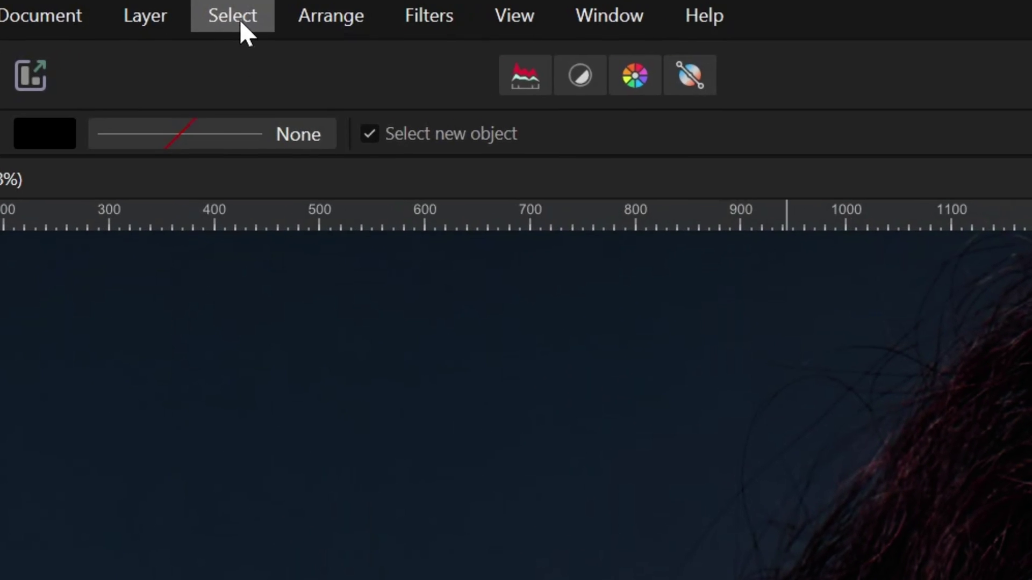
left_click(141, 8)
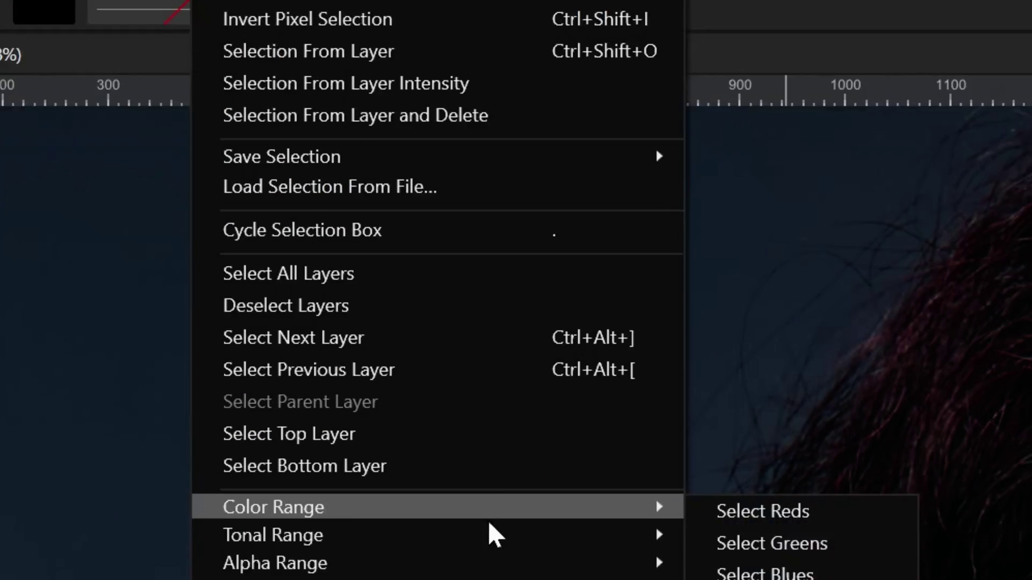
mouse_move(489, 579)
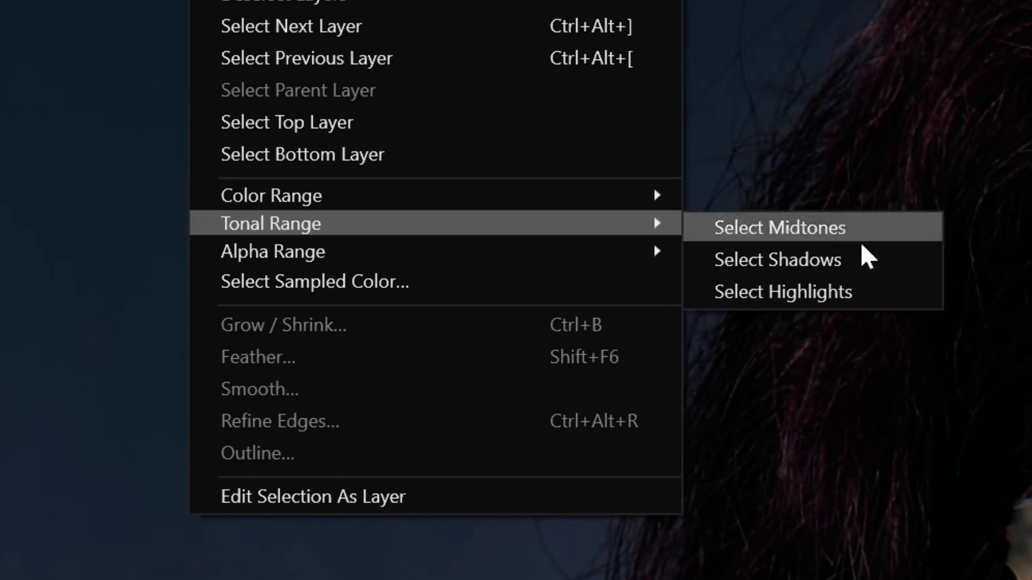
left_click(882, 296)
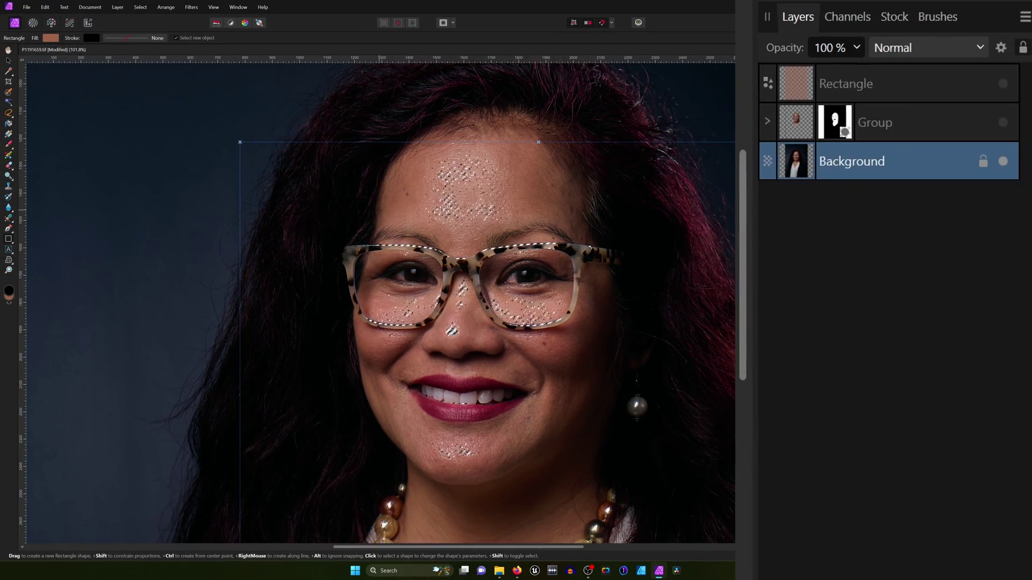
scroll(532, 245, "down", 3)
left_click_drag(549, 285, 532, 245)
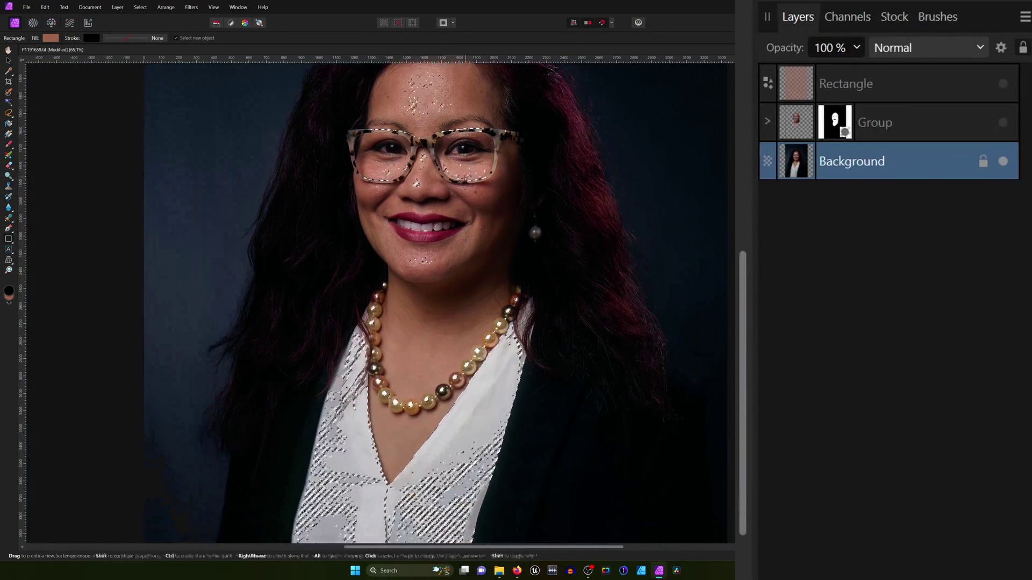
scroll(463, 247, "up", 3)
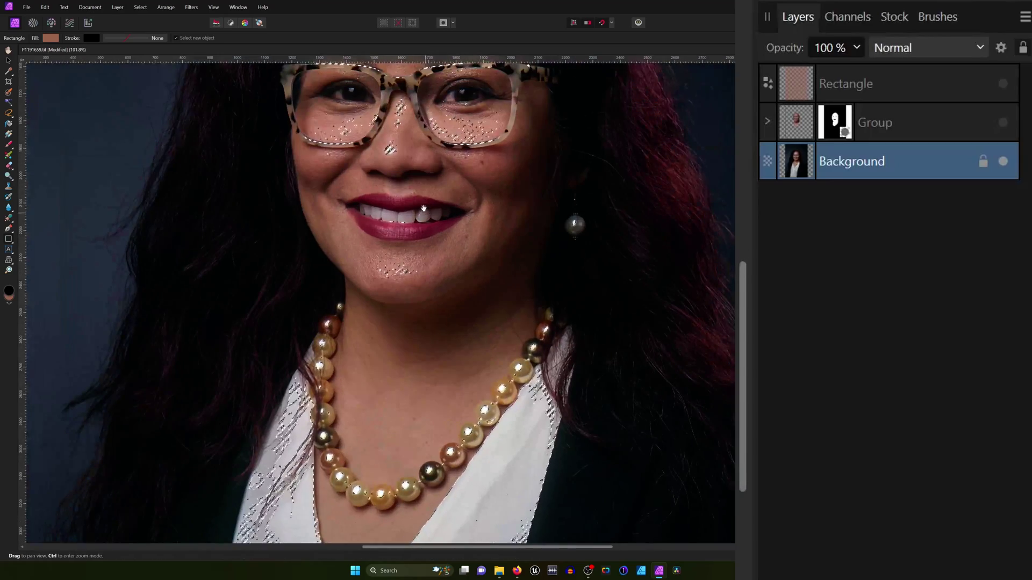
left_click_drag(425, 211, 484, 374)
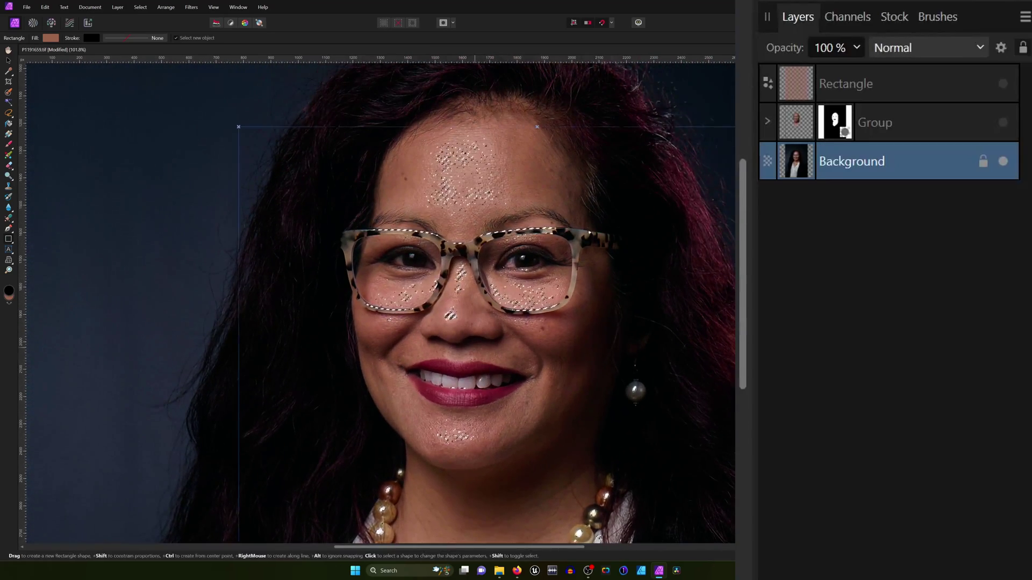
scroll(474, 332, "up", 2)
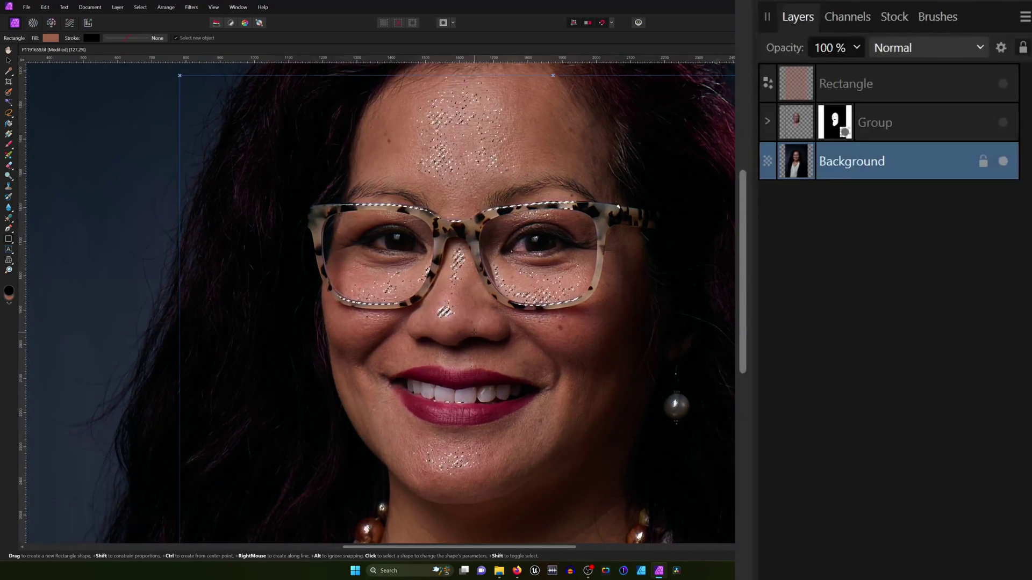
Grow the highlight selection with a 19 px radius.
key("ctrl+b")
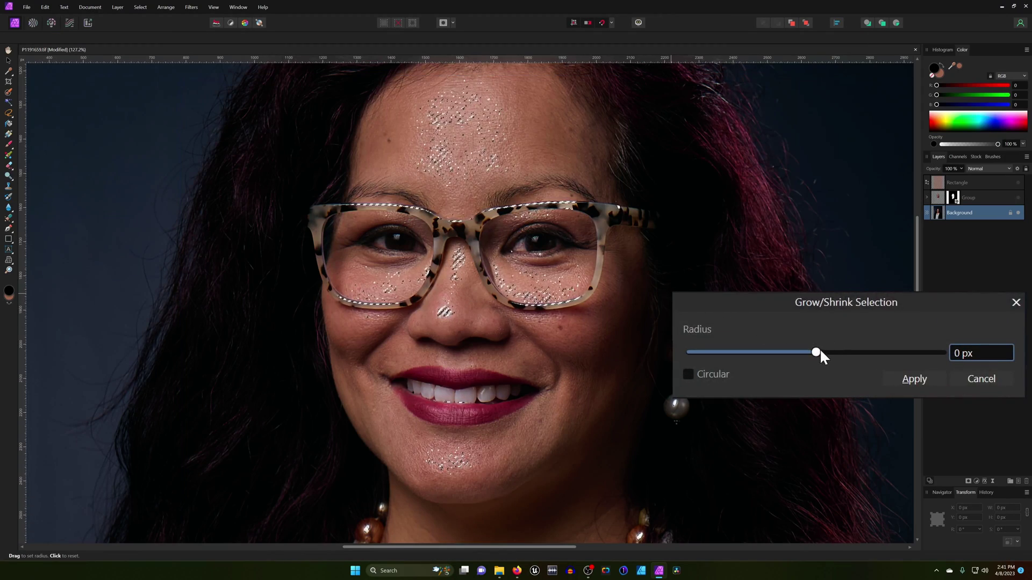
left_click_drag(817, 352, 820, 355)
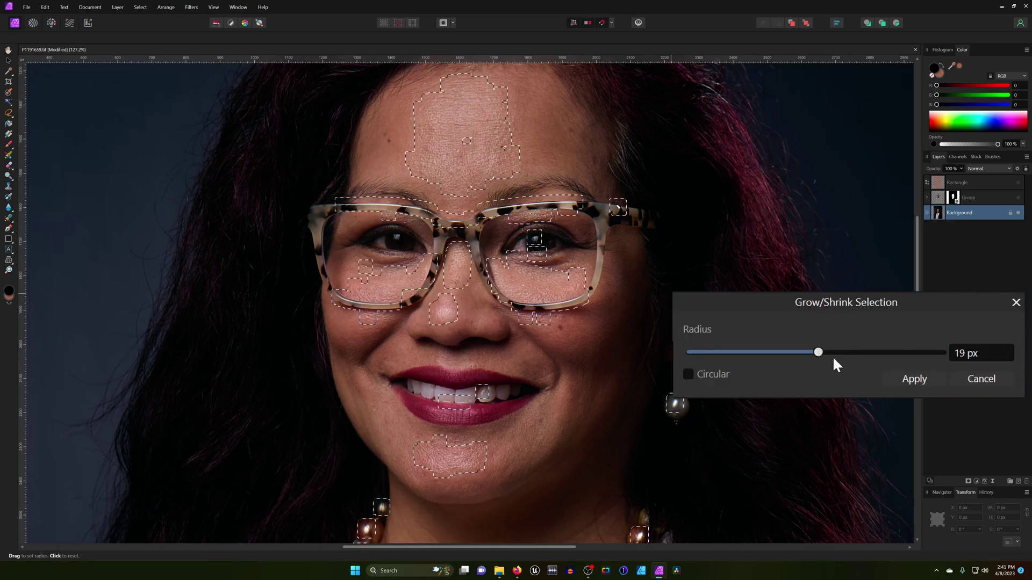
left_click(920, 376)
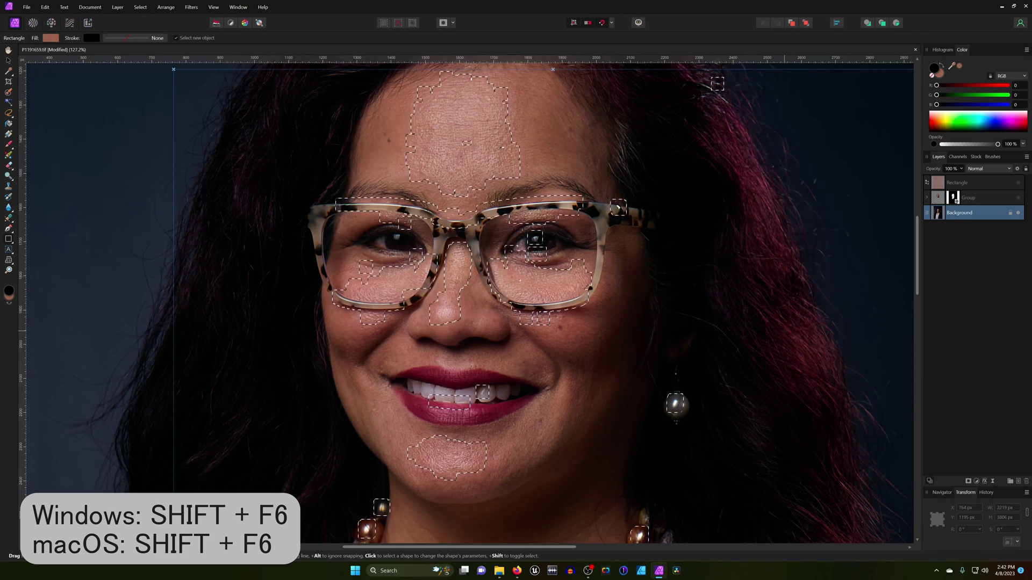
Feather the grown selection with a 33.2 px radius and frame the whole face.
key("shift+F6")
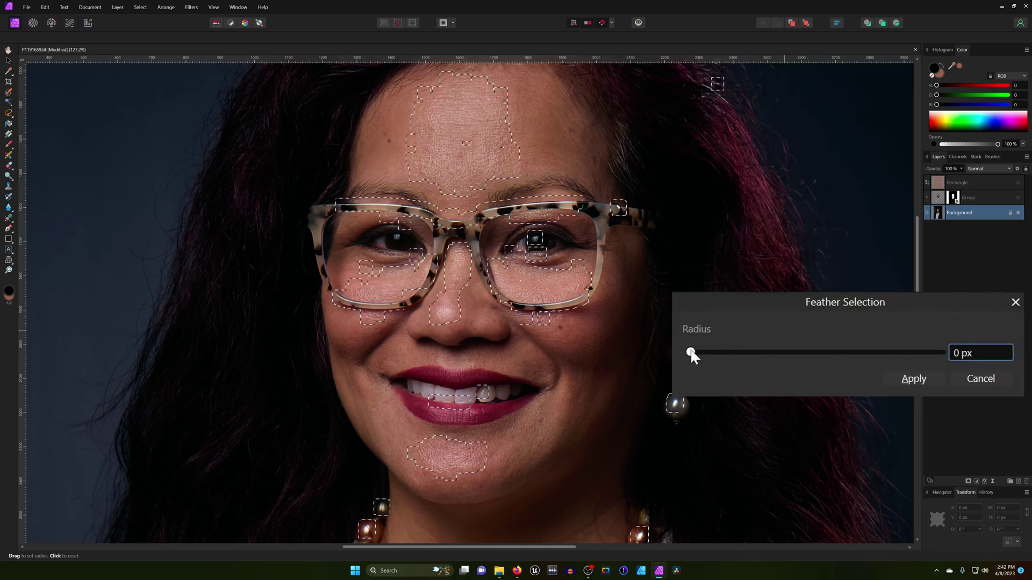
left_click_drag(692, 355, 700, 355)
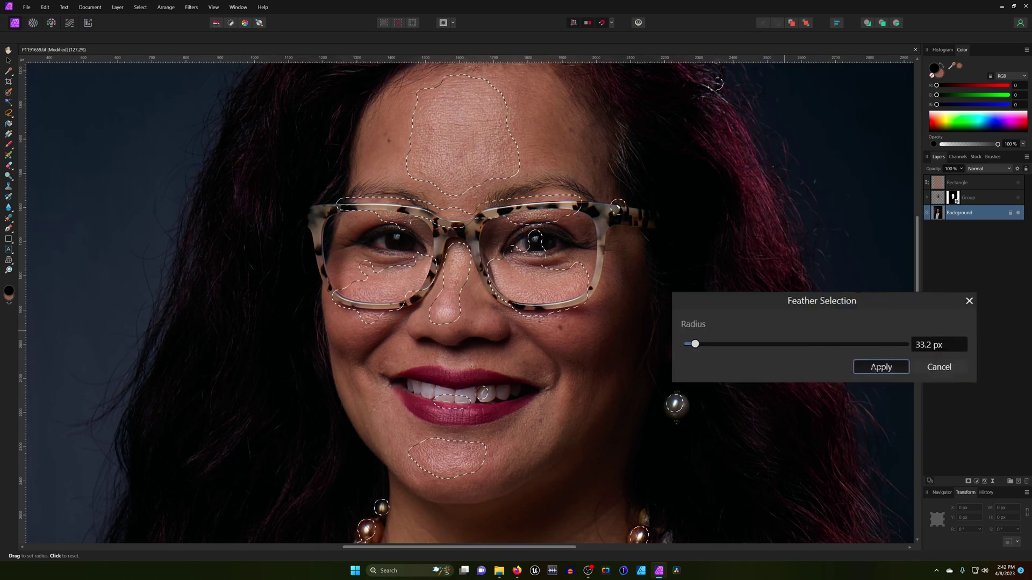
left_click(914, 379)
scroll(728, 339, "down", 3)
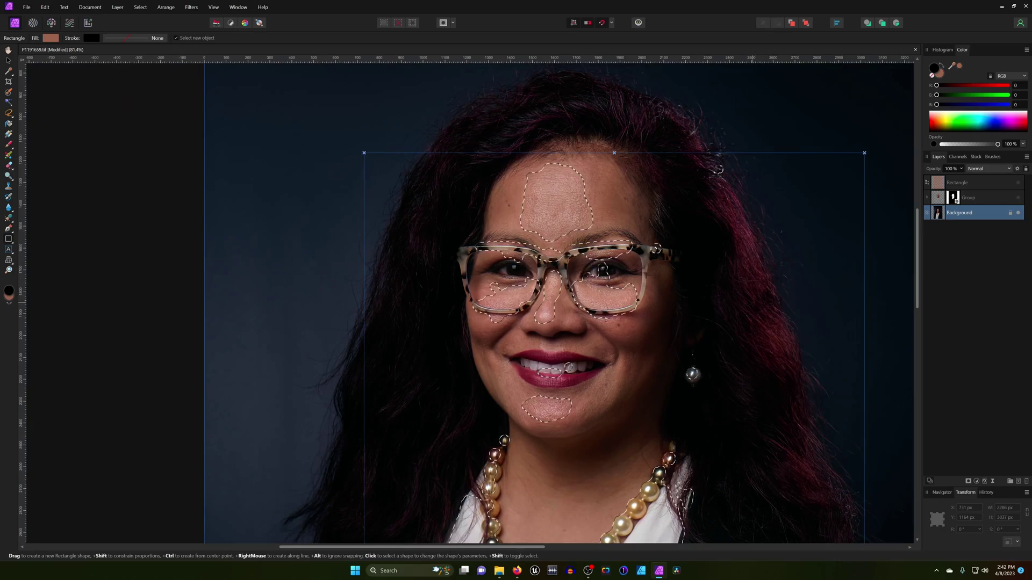
key("space")
left_click_drag(752, 309, 680, 236)
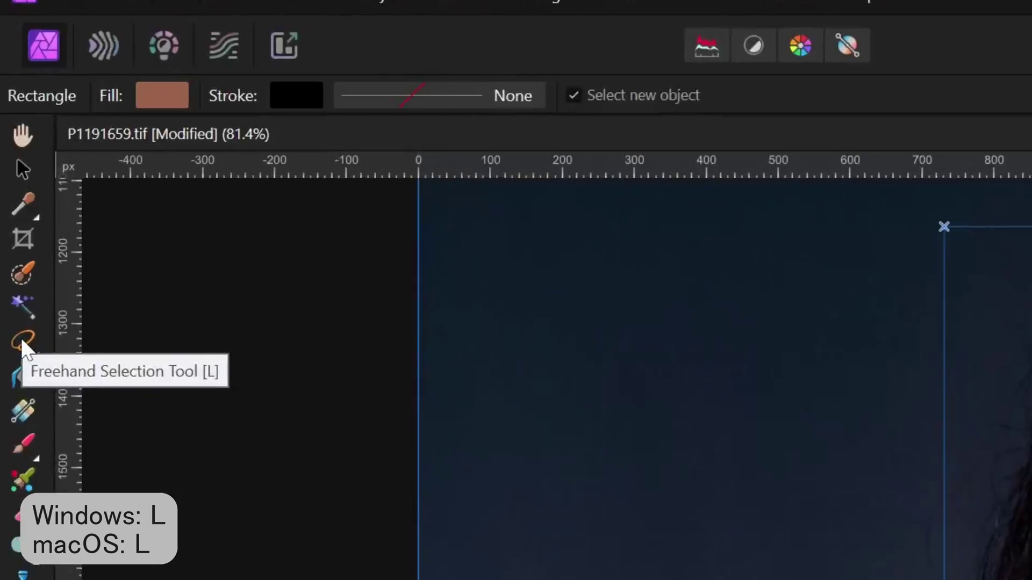
With the Freehand Selection Tool in Subtract mode, lasso out the earring, teeth and hair.
left_click(25, 406)
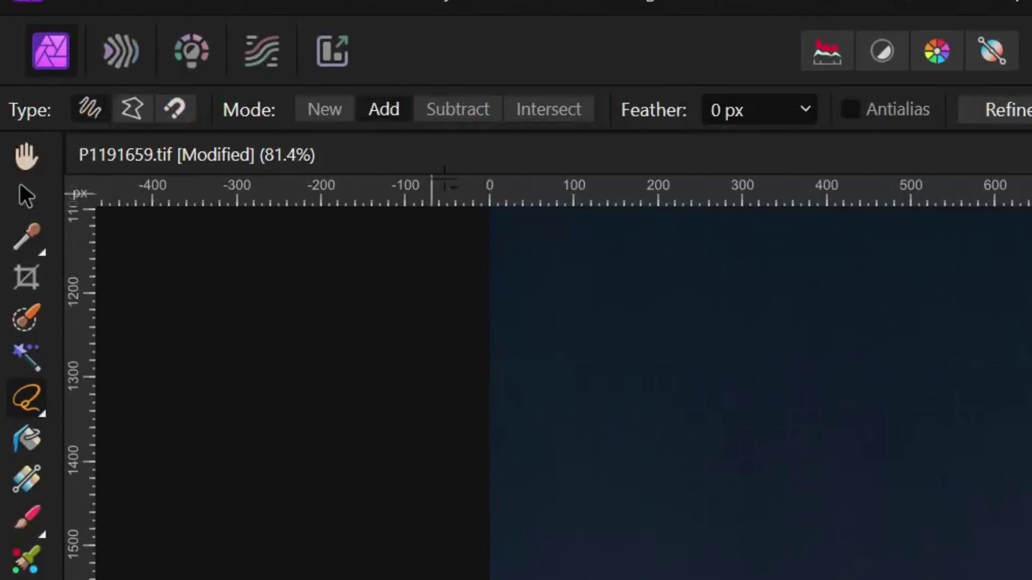
left_click(464, 112)
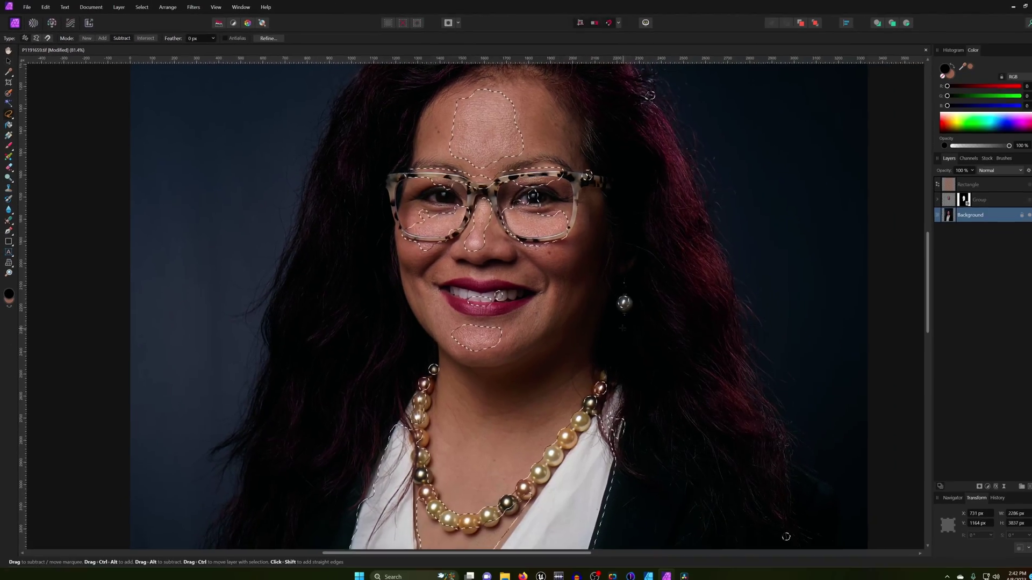
mouse_move(623, 328)
left_mouse_down()
mouse_move(622, 289)
mouse_move(599, 289)
mouse_move(615, 324)
left_mouse_up()
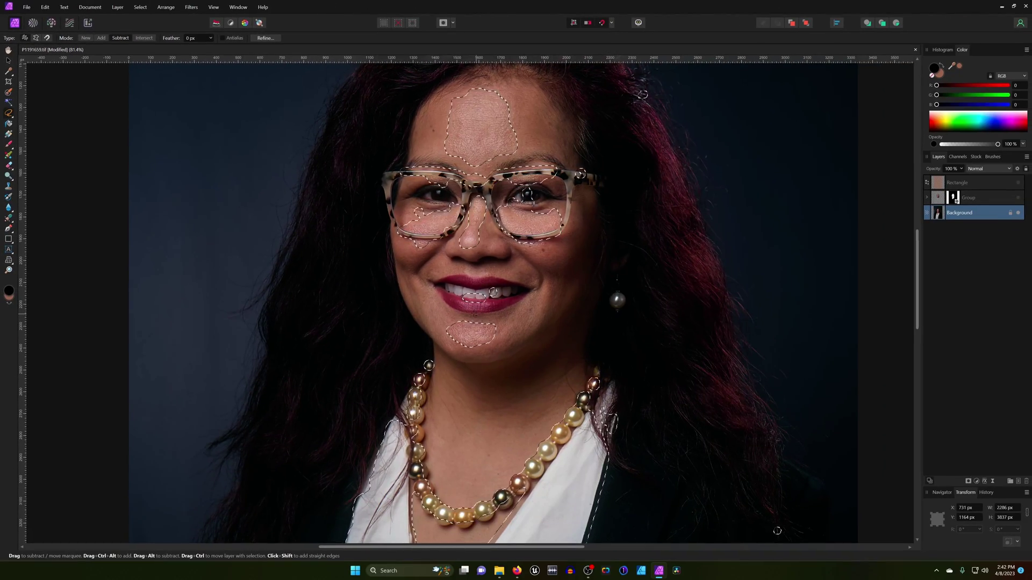
mouse_move(461, 310)
left_mouse_down()
mouse_move(494, 293)
mouse_move(462, 309)
left_mouse_up()
mouse_move(637, 102)
left_mouse_down()
mouse_move(660, 88)
mouse_move(637, 102)
left_mouse_up()
mouse_move(440, 393)
left_mouse_down()
mouse_move(509, 241)
mouse_move(425, 266)
mouse_move(457, 376)
mouse_move(693, 323)
mouse_move(676, 213)
left_mouse_up()
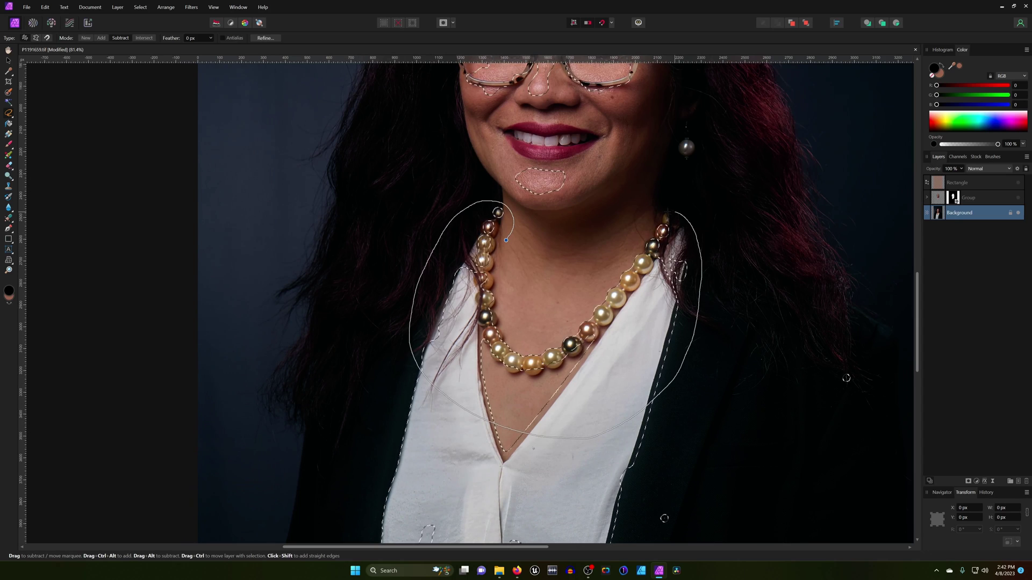
Lasso the necklace, blouse, right eye and right temple with glasses arm out of the selection.
left_click_drag(498, 212, 506, 240)
left_click_drag(563, 413, 538, 215)
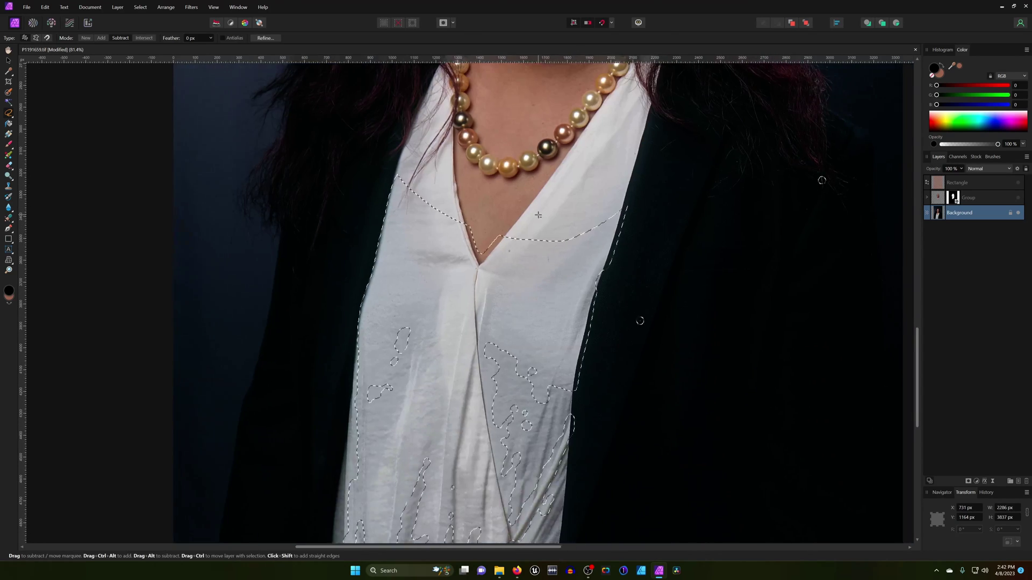
scroll(538, 215, "down", 2)
mouse_move(719, 222)
left_mouse_down()
mouse_move(735, 207)
mouse_move(520, 515)
mouse_move(693, 301)
mouse_move(719, 223)
left_mouse_up()
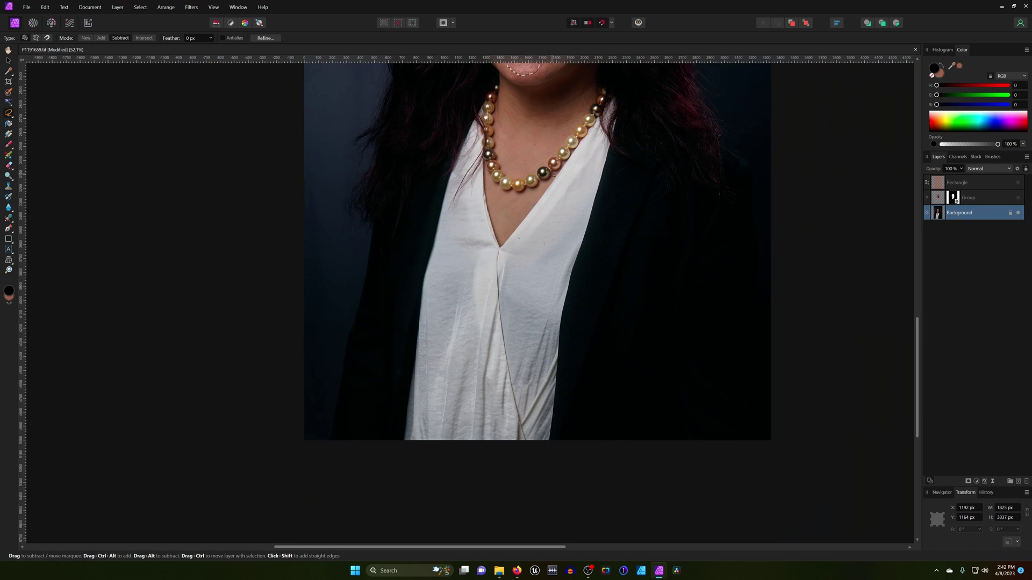
scroll(556, 215, "up", 5)
scroll(565, 332, "up", 4)
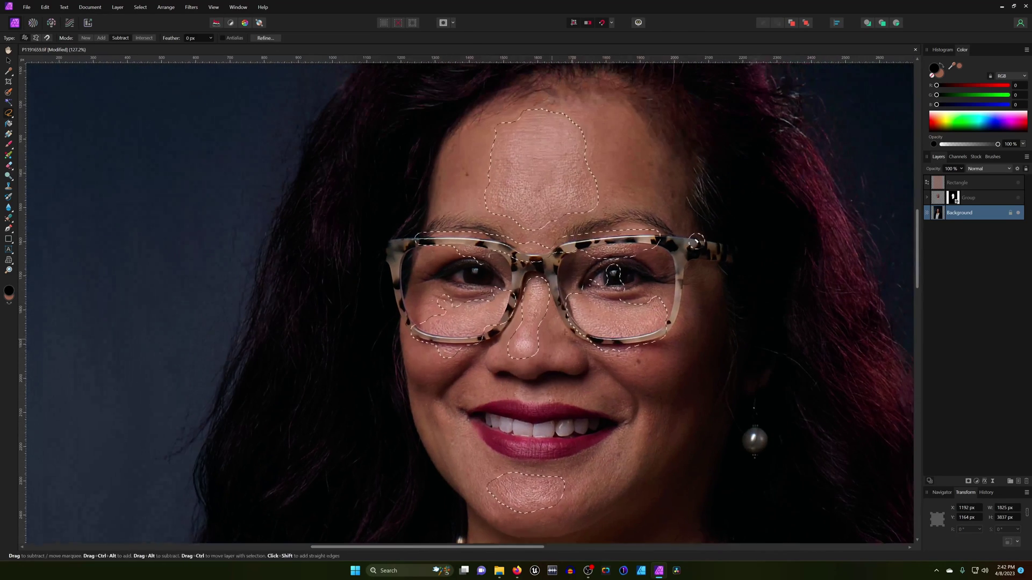
mouse_move(616, 263)
left_mouse_down()
mouse_move(583, 277)
mouse_move(600, 291)
mouse_move(624, 283)
mouse_move(615, 263)
left_mouse_up()
mouse_move(686, 257)
left_mouse_down()
mouse_move(733, 235)
mouse_move(709, 222)
mouse_move(696, 242)
left_mouse_up()
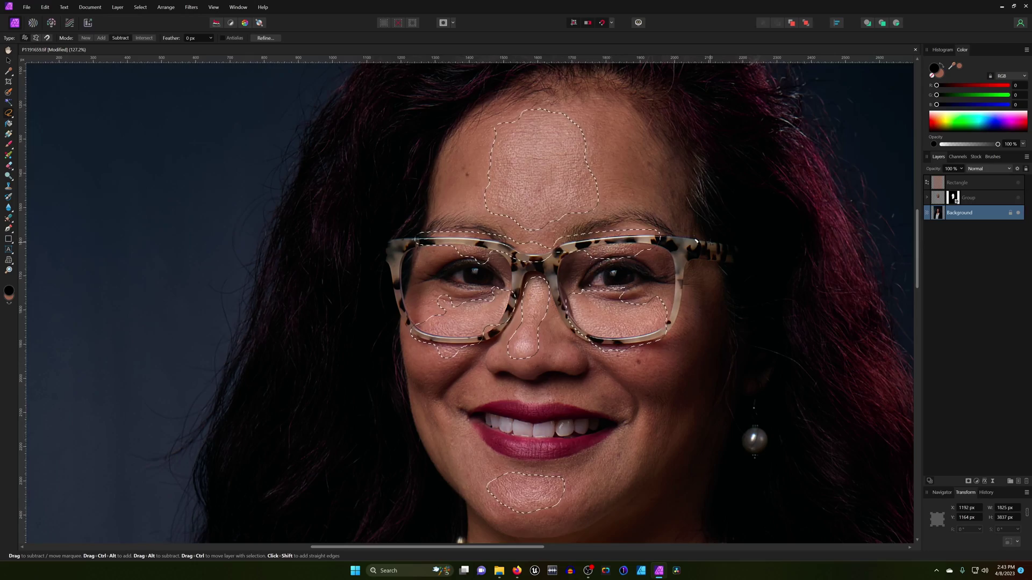
Lasso the remaining eye and glasses-frame areas out of the skin selection.
scroll(696, 241, "up", 5)
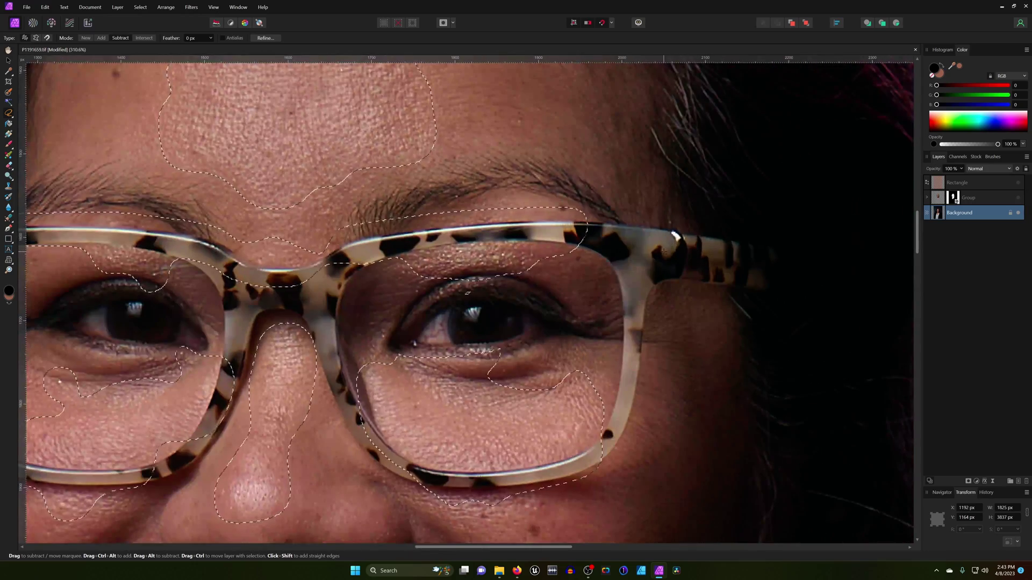
scroll(675, 236, "down", 3)
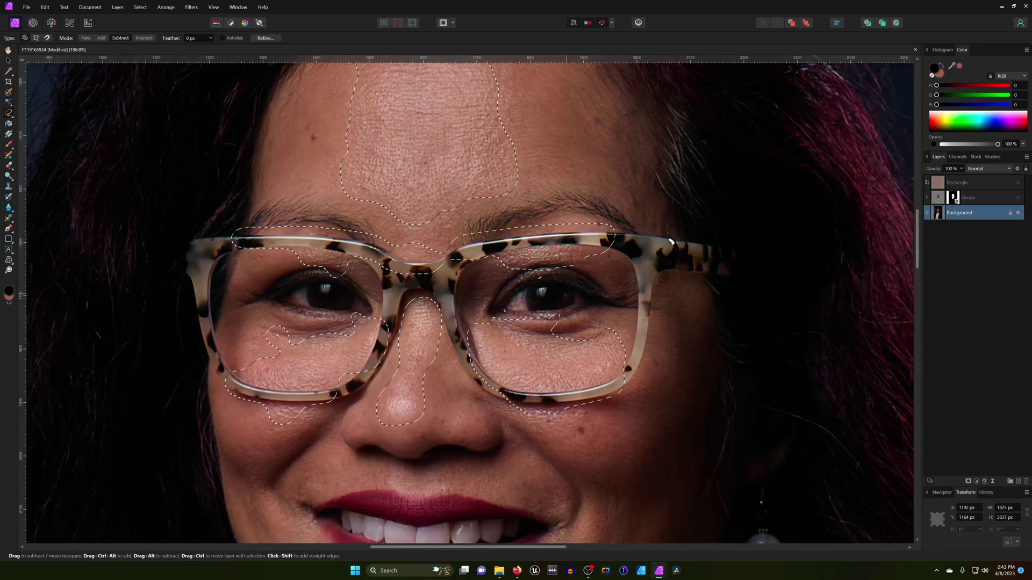
left_click_drag(530, 286, 546, 283)
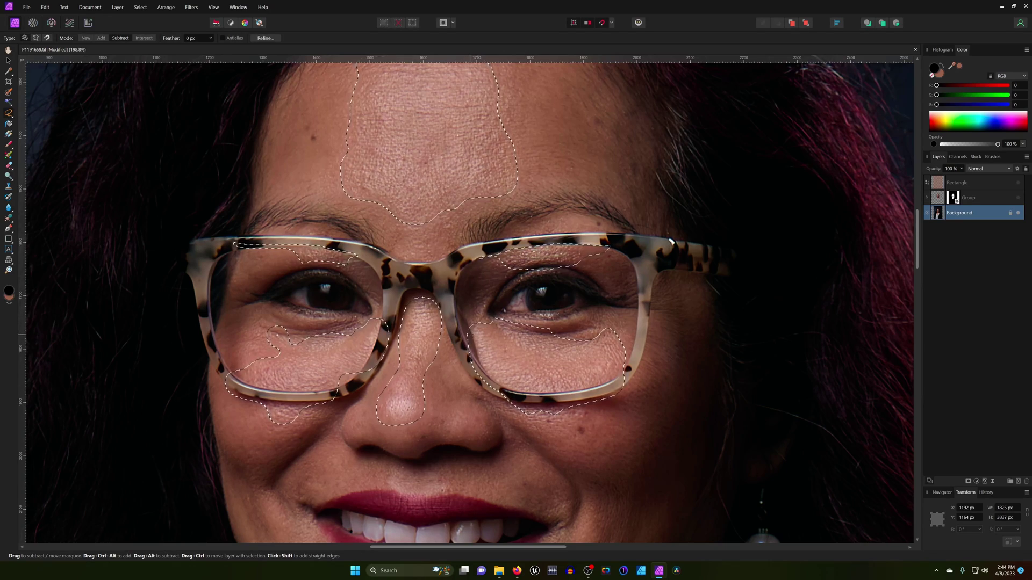
scroll(465, 338, "down", 3)
Mask the Rectangle layer with the current skin selection, then deselect.
left_click(940, 179)
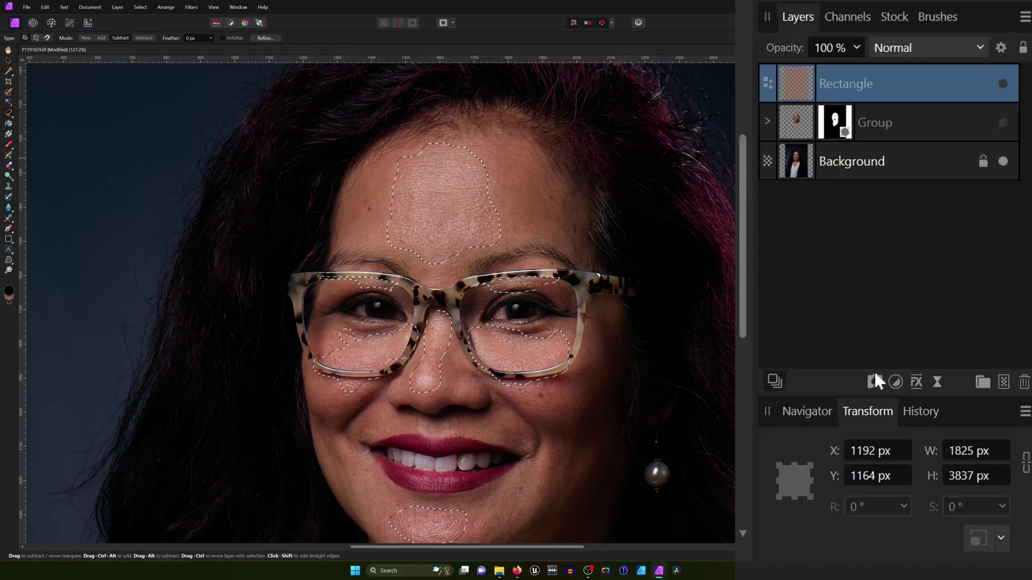
left_click(875, 375)
left_click(876, 397)
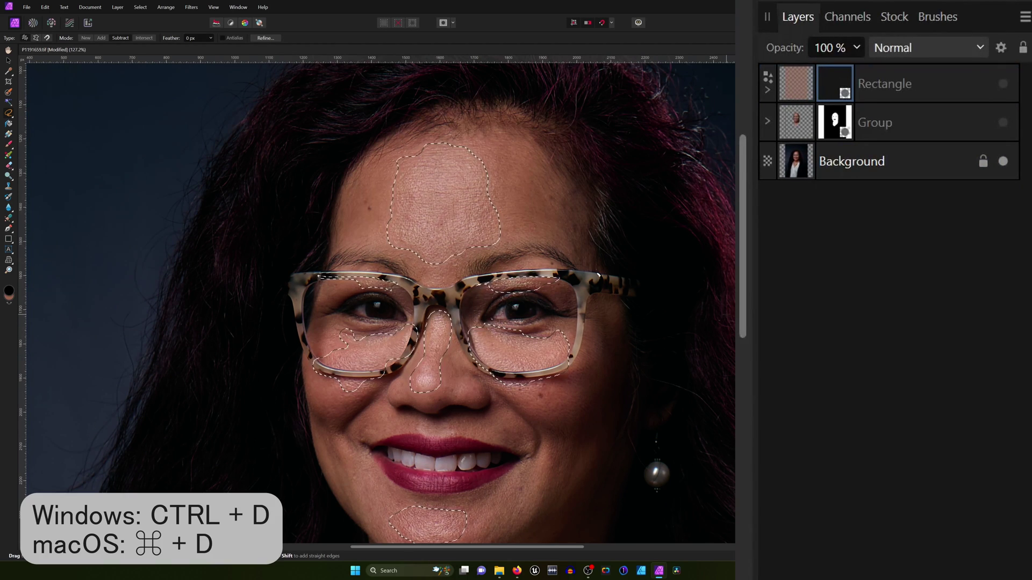
key("ctrl+d")
Show the Rectangle, comparing the face with and without it, and turn the Group back on.
left_click(1003, 84)
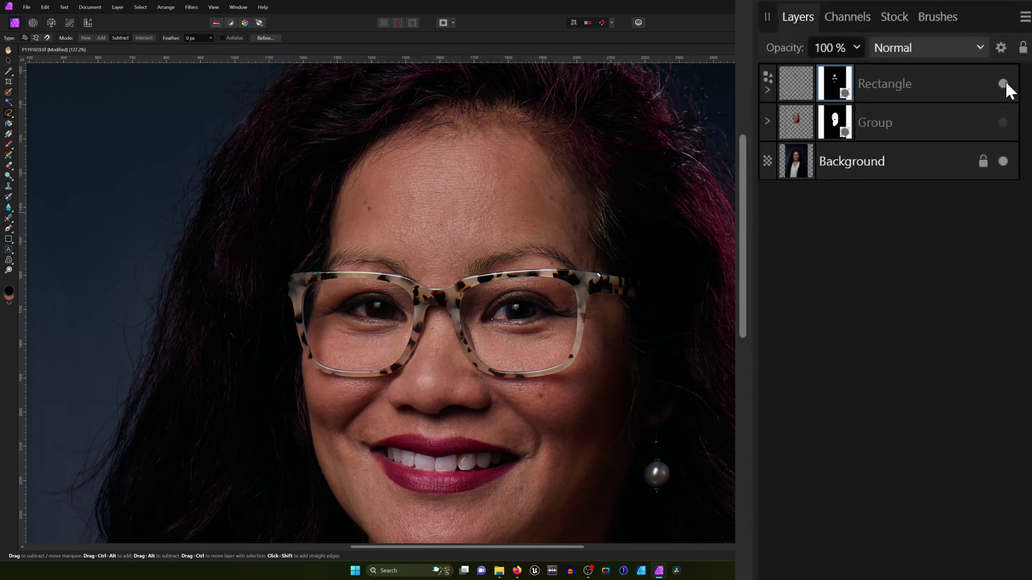
scroll(699, 266, "down", 2)
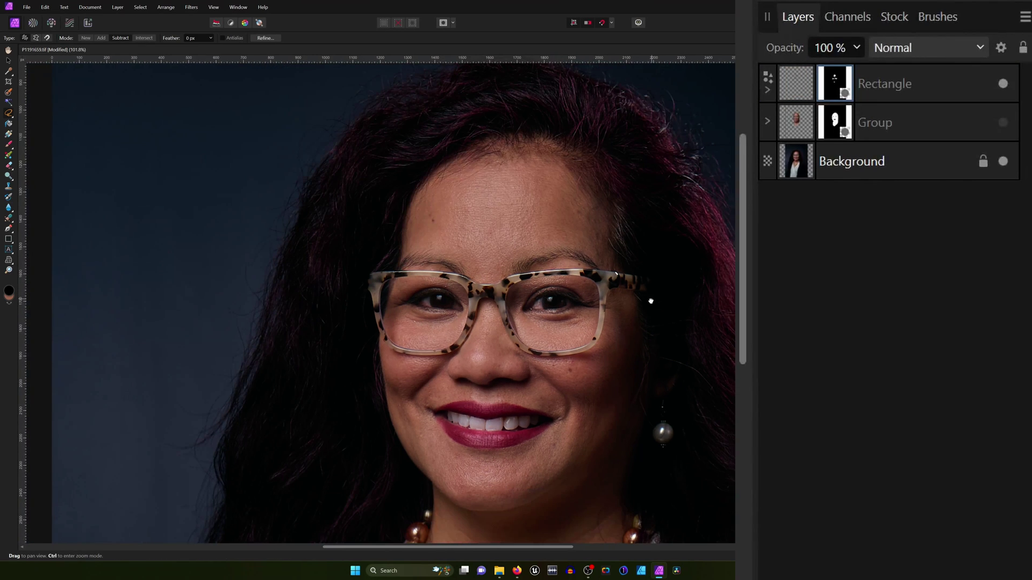
left_click_drag(652, 299, 606, 269)
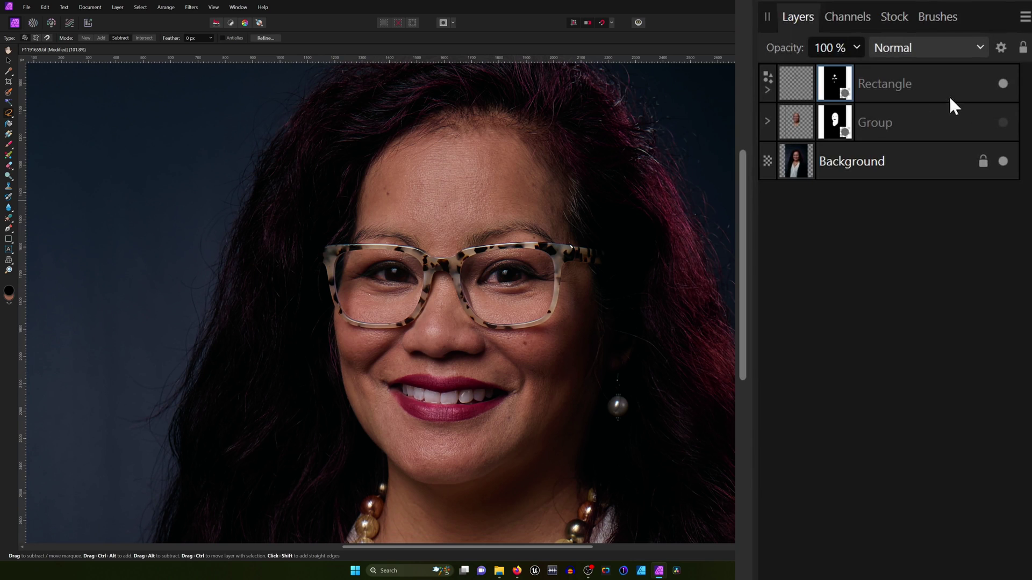
left_click(1003, 83)
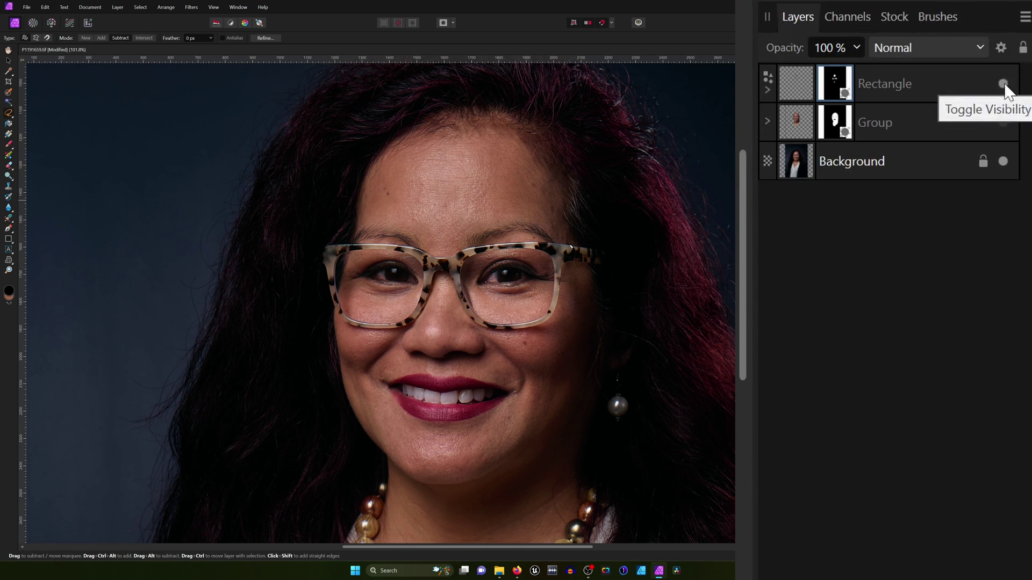
left_click(1003, 83)
left_click(1003, 83)
left_click(1004, 82)
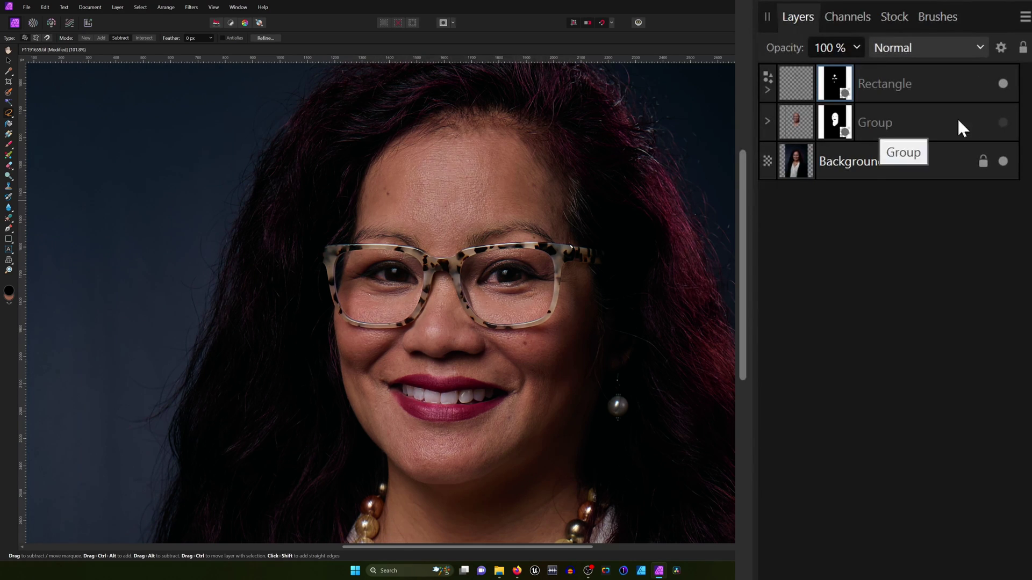
left_click(1004, 122)
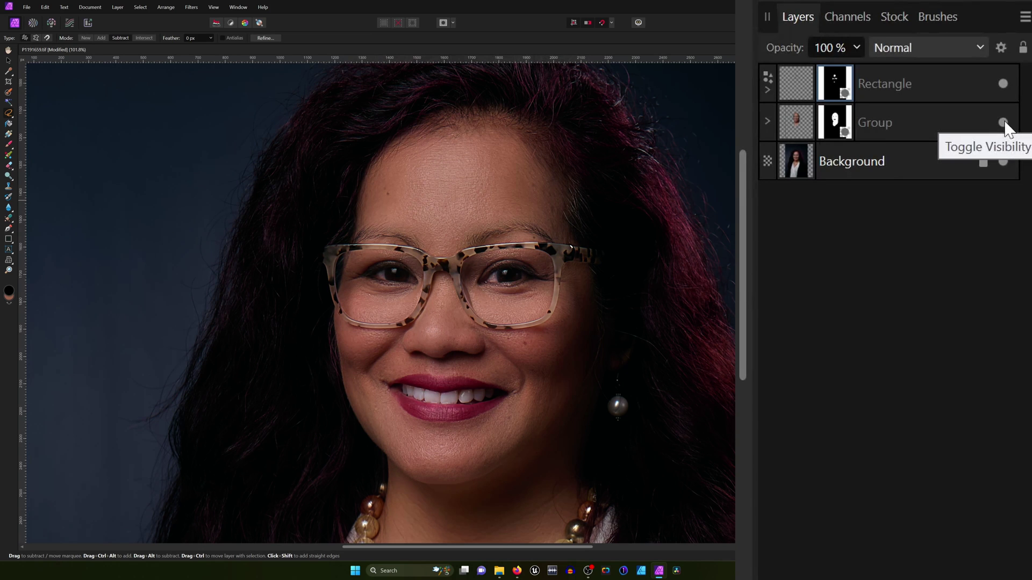
left_click(798, 83)
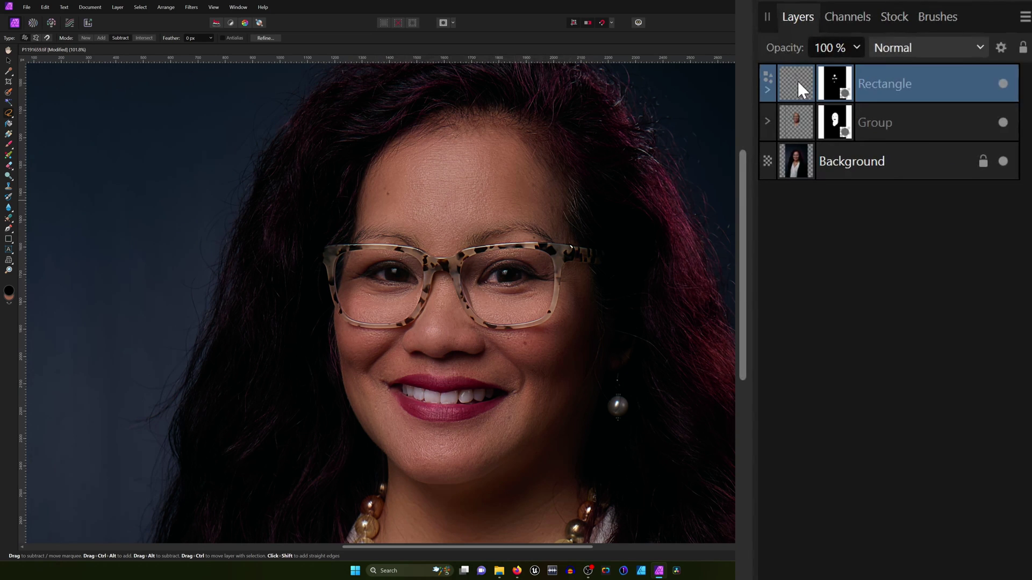
Set the Rectangle's source blend range end to 100% input, bending at 62.1% in, 57.1% out.
left_click(1003, 47)
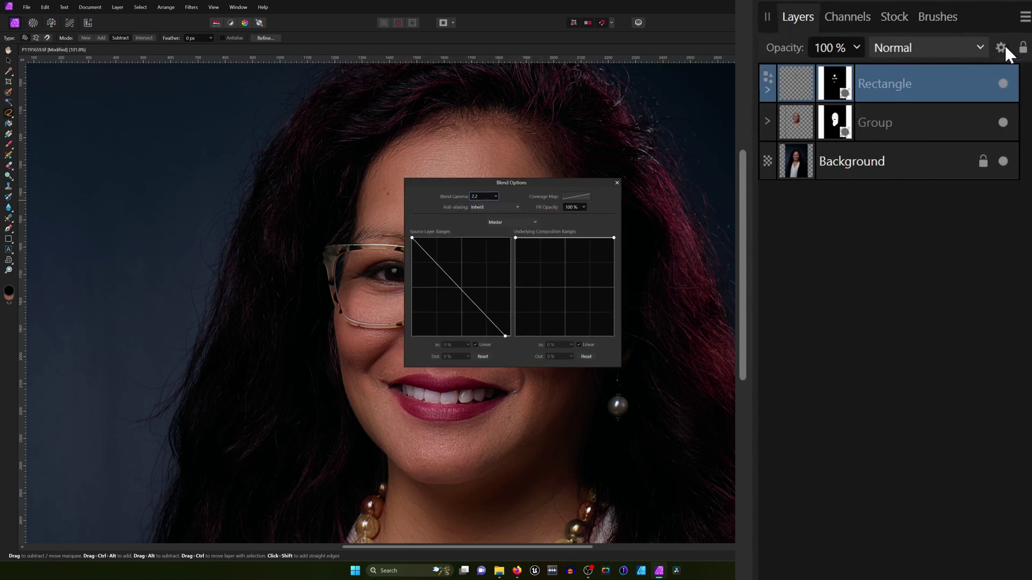
left_click_drag(574, 184, 819, 242)
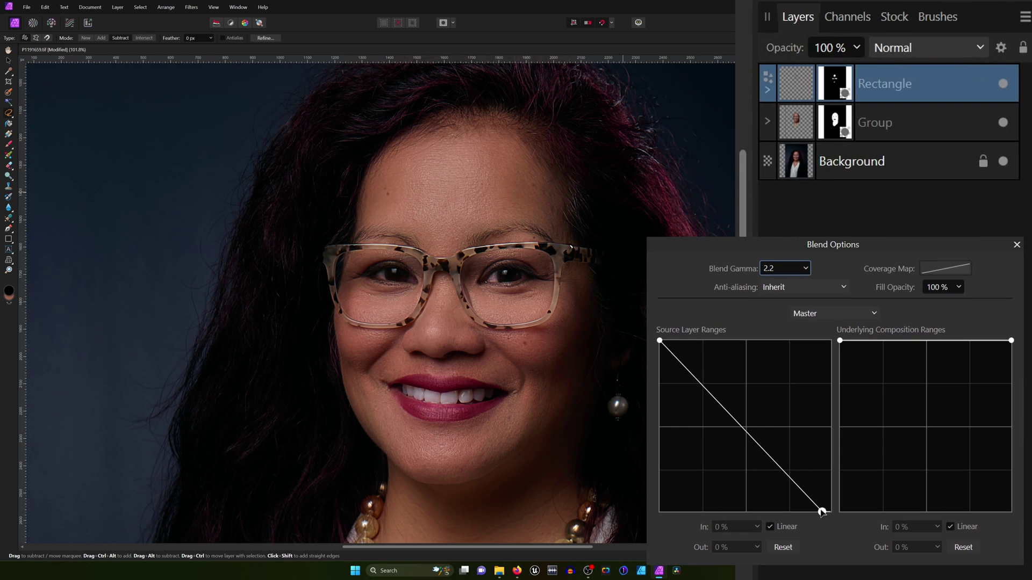
left_click_drag(822, 511, 839, 508)
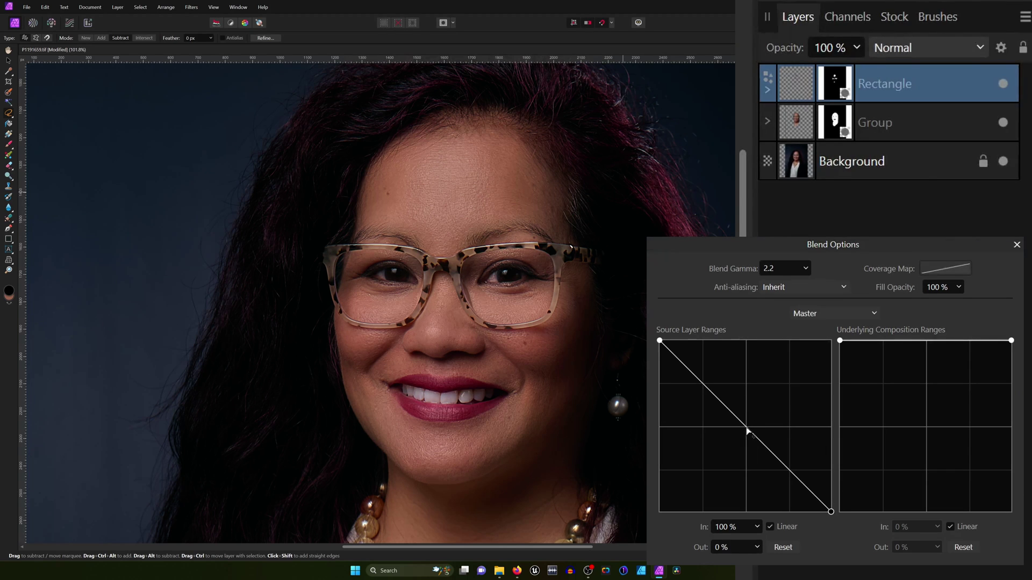
left_click_drag(748, 430, 703, 479)
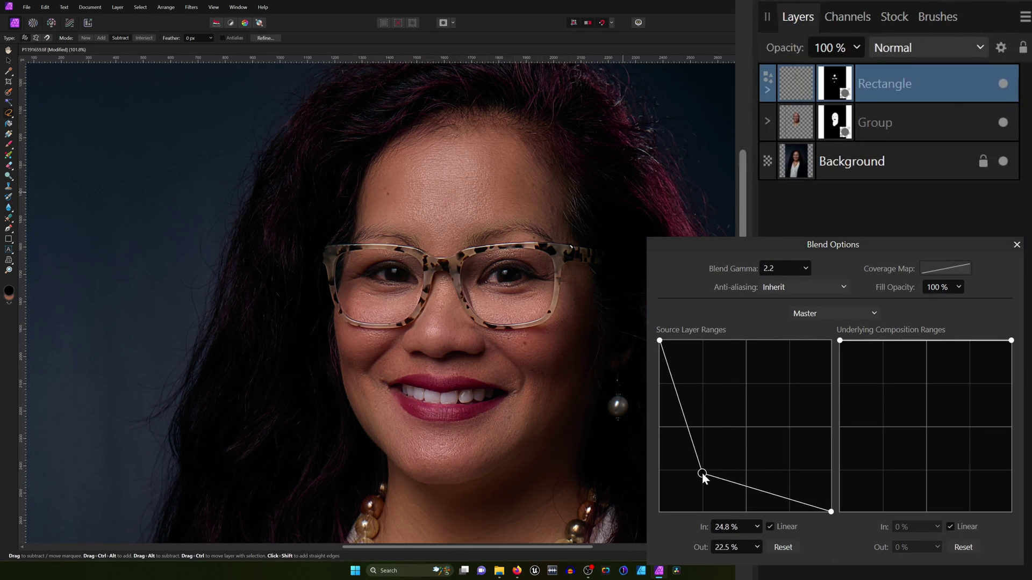
left_click_drag(703, 476, 766, 415)
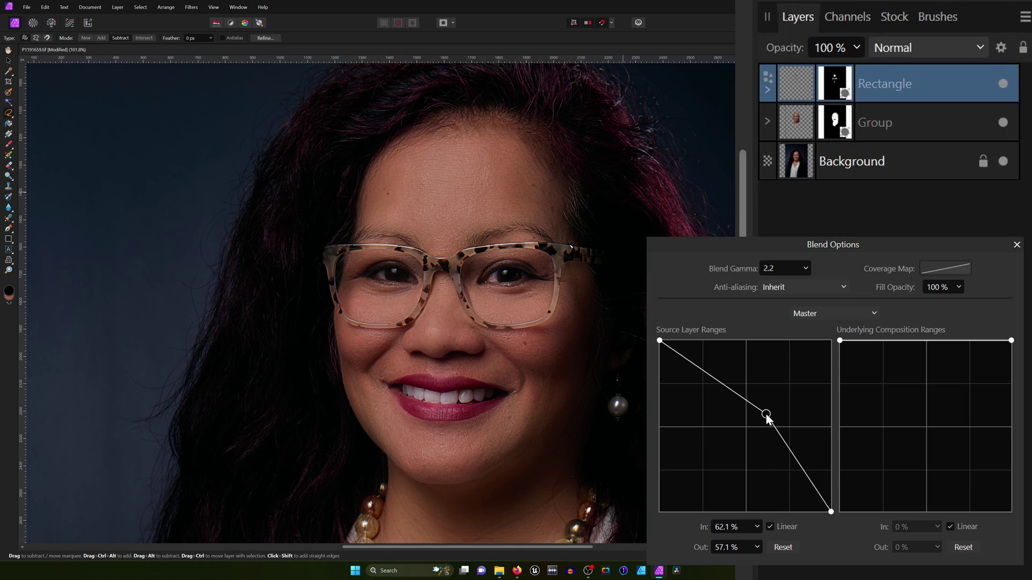
left_click(1016, 244)
Select both the Rectangle and the skin-softening Group and group them into a new Group.
scroll(731, 299, "down", 2)
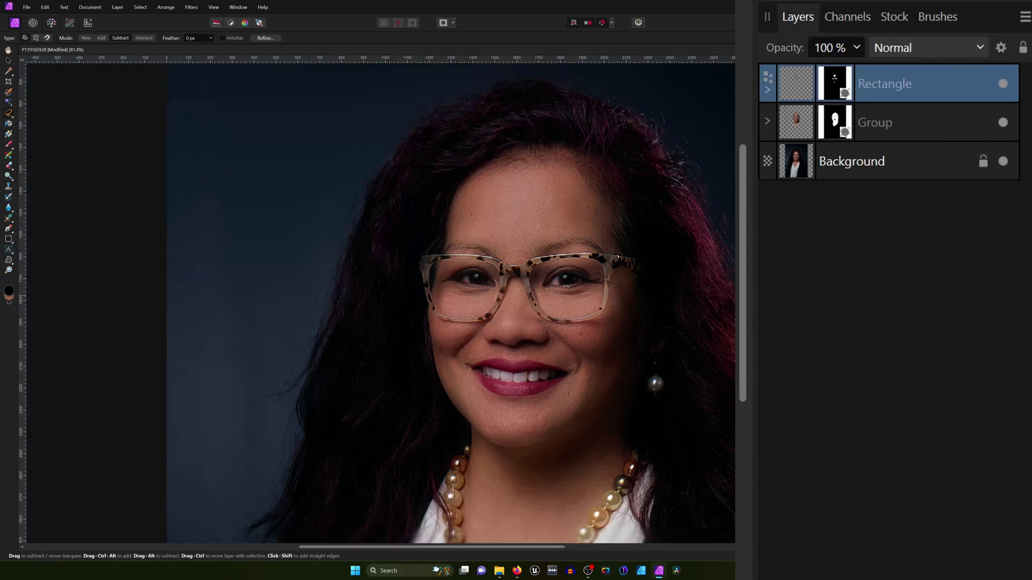
scroll(726, 292, "down", 2)
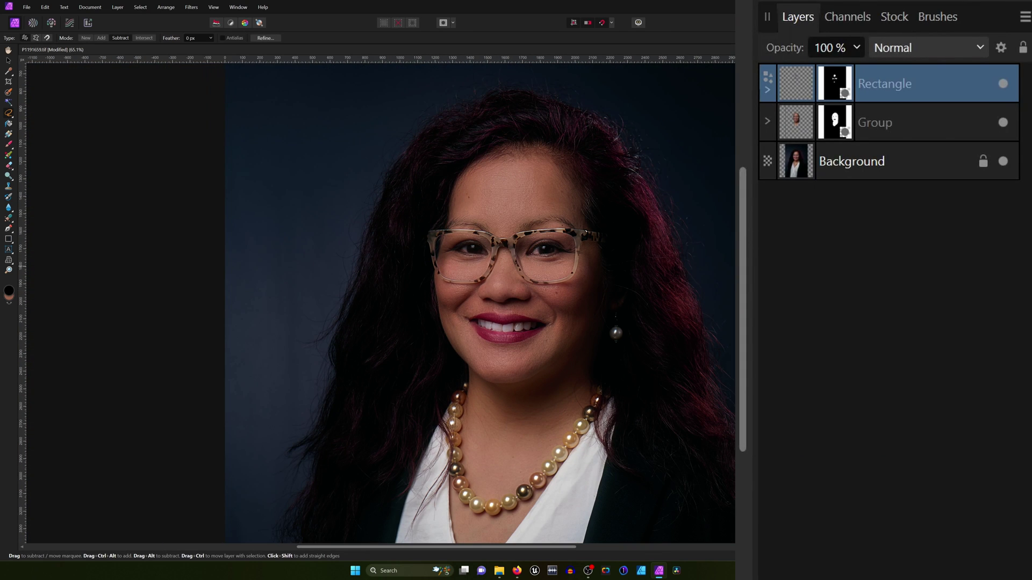
left_click(917, 123, "shift")
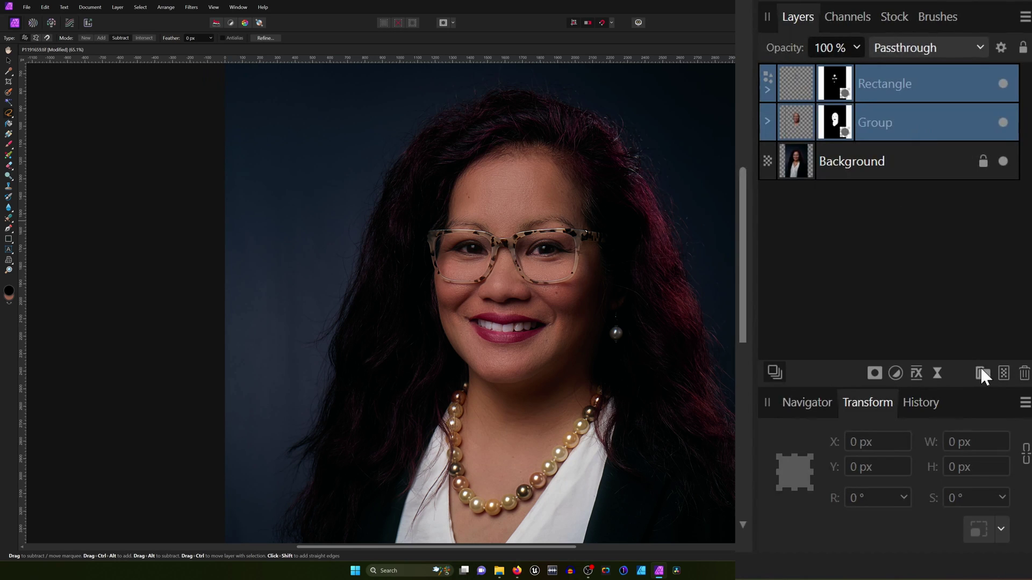
left_click(981, 372)
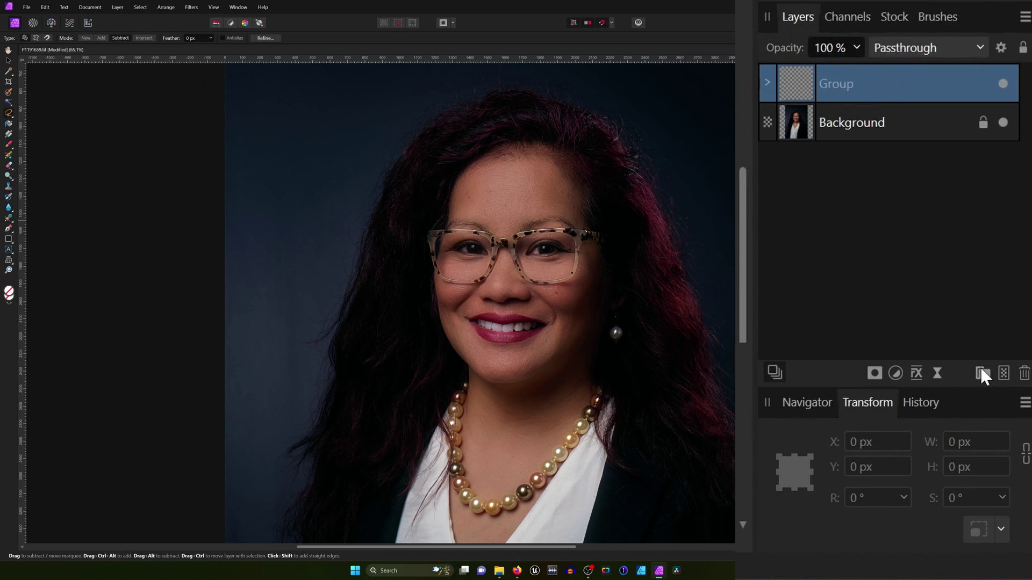
Toggle the new group's visibility to compare, then expand it down to the Vivid layer's filters.
left_click(1003, 84)
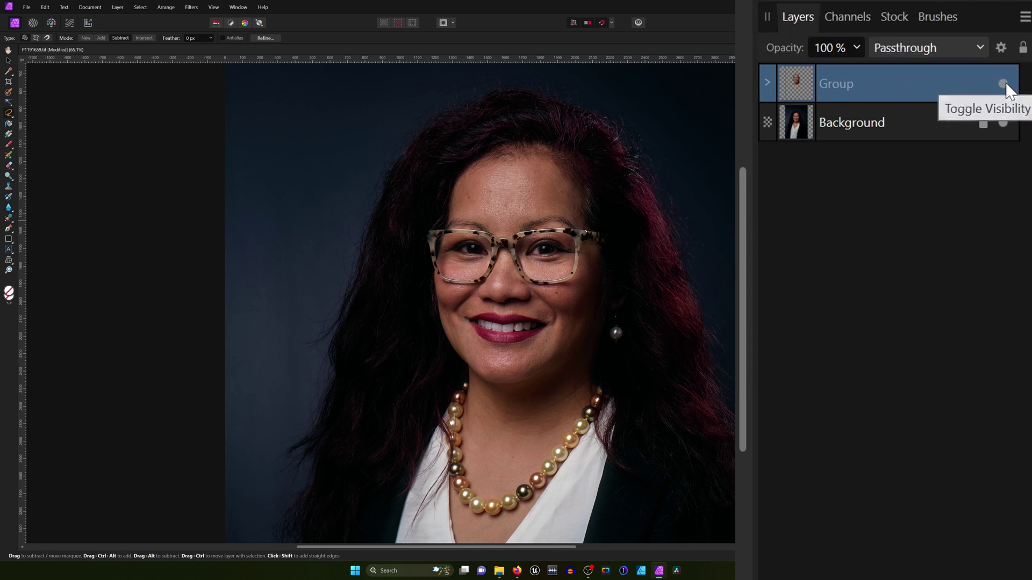
left_click(1003, 84)
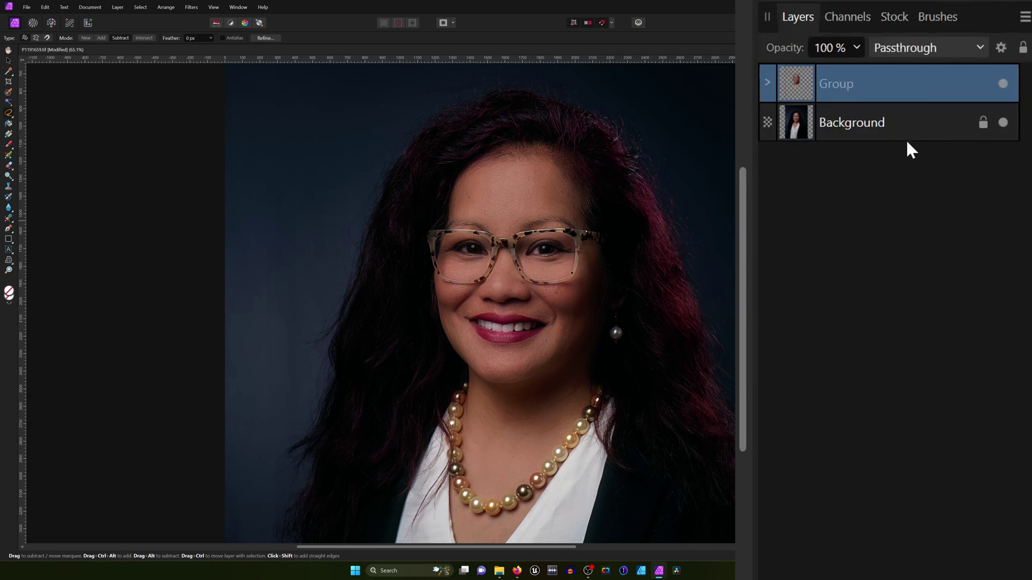
left_click(767, 84)
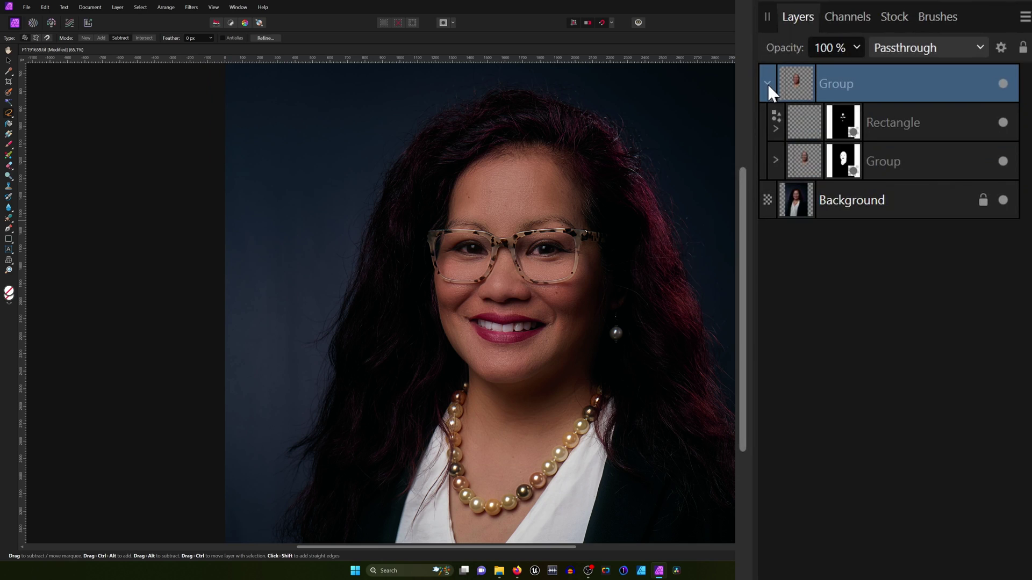
left_click(776, 161)
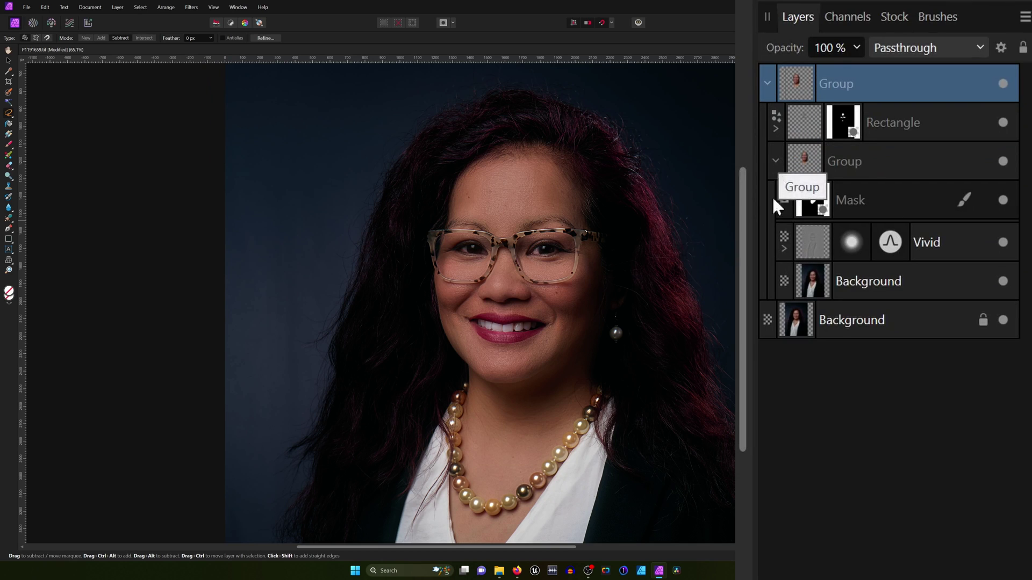
left_click(785, 249)
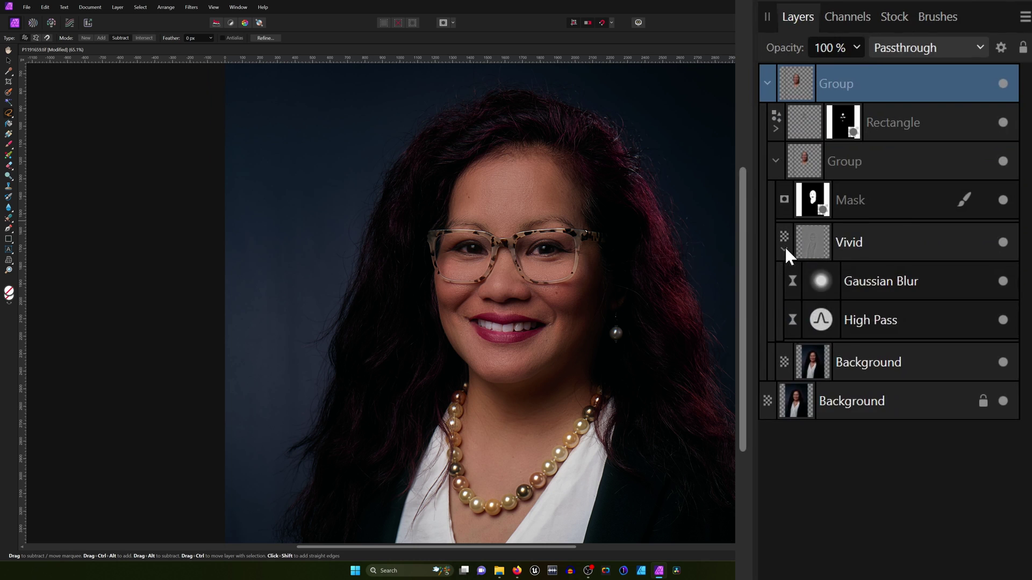
Readjust the live Gaussian Blur radius to 5.6 px and close its dialog.
double_click(831, 280)
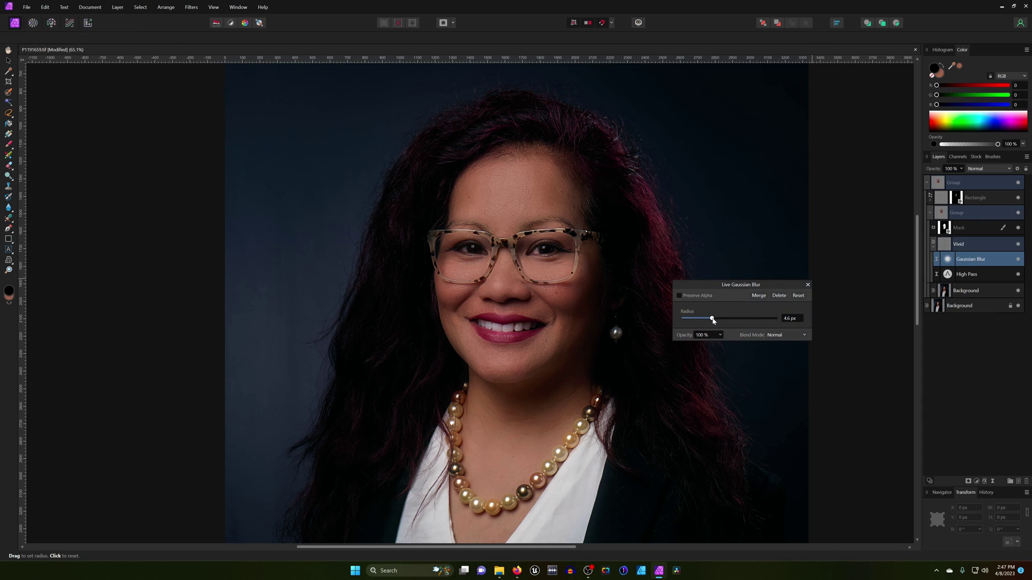
mouse_move(711, 319)
left_mouse_down()
mouse_move(684, 319)
mouse_move(755, 321)
mouse_move(714, 321)
left_mouse_up()
left_click(807, 285)
Readjust the live High Pass radius to 26.8 px and close its dialog.
double_click(947, 275)
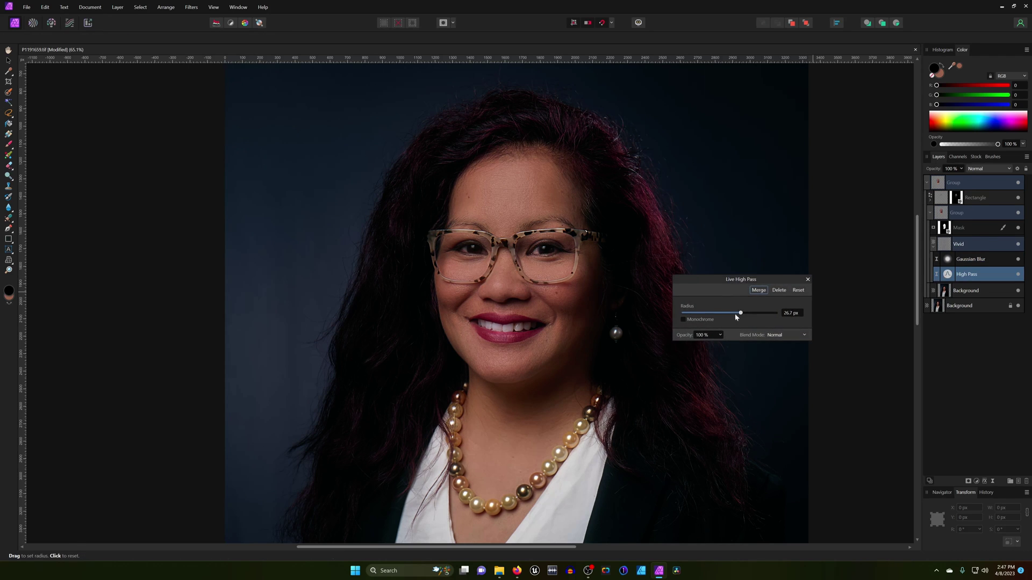
mouse_move(740, 314)
left_mouse_down()
mouse_move(684, 314)
mouse_move(779, 317)
mouse_move(743, 314)
left_mouse_up()
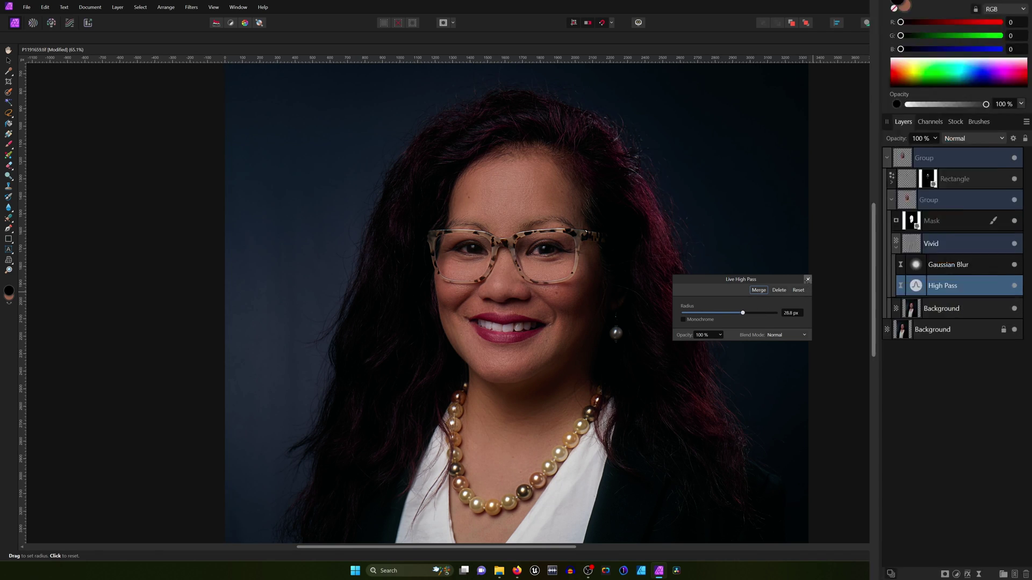
left_click(902, 182)
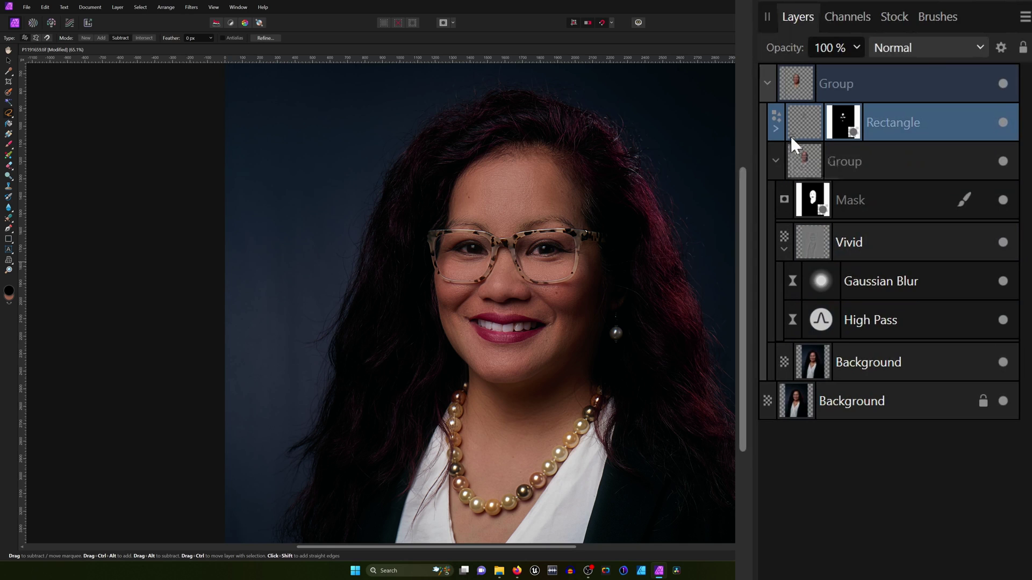
Preview the Rectangle faded out, restore 100% opacity, and reopen its Blend Options.
left_click(856, 47)
left_click_drag(843, 78, 871, 81)
left_click(1000, 48)
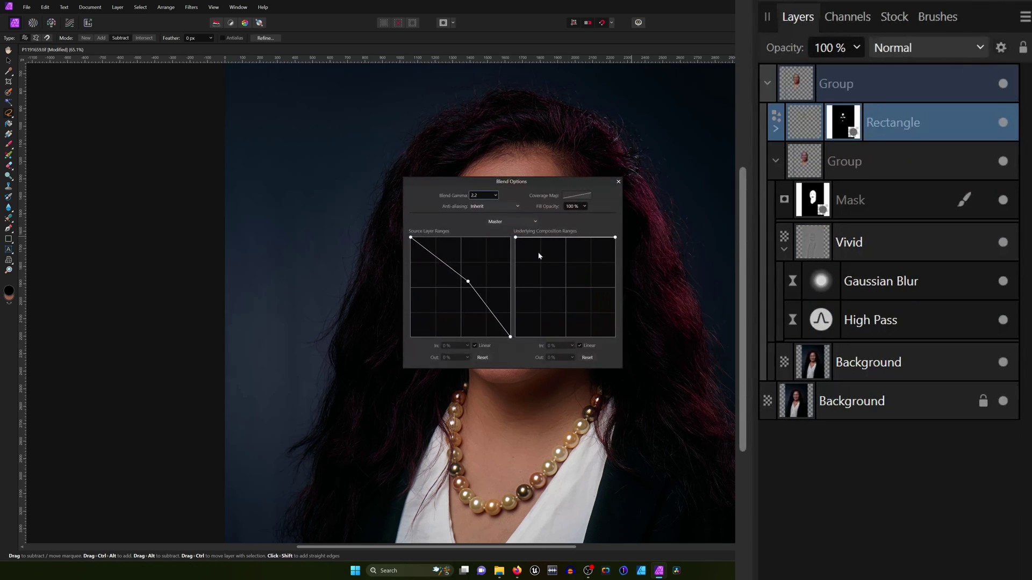